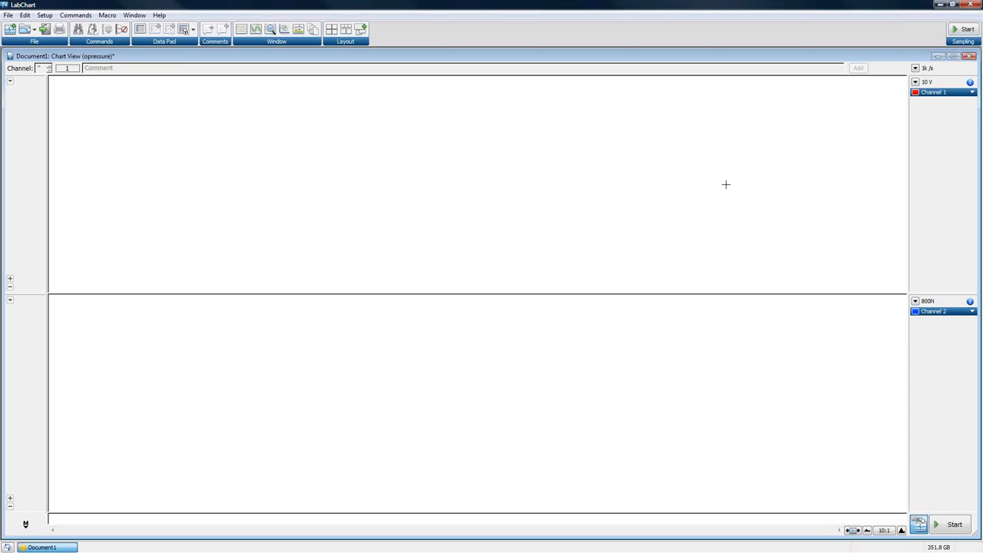
click(46, 15)
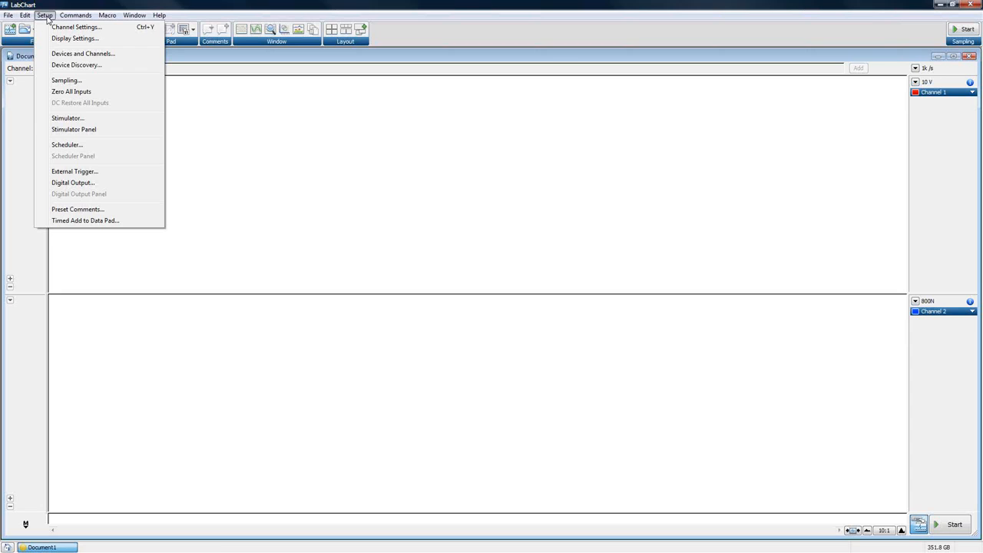
click(77, 81)
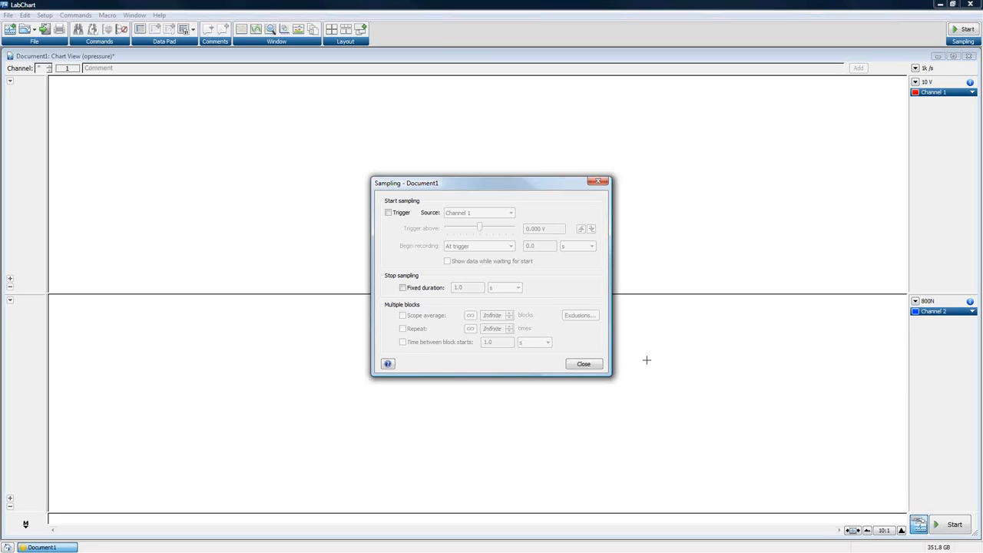
click(591, 367)
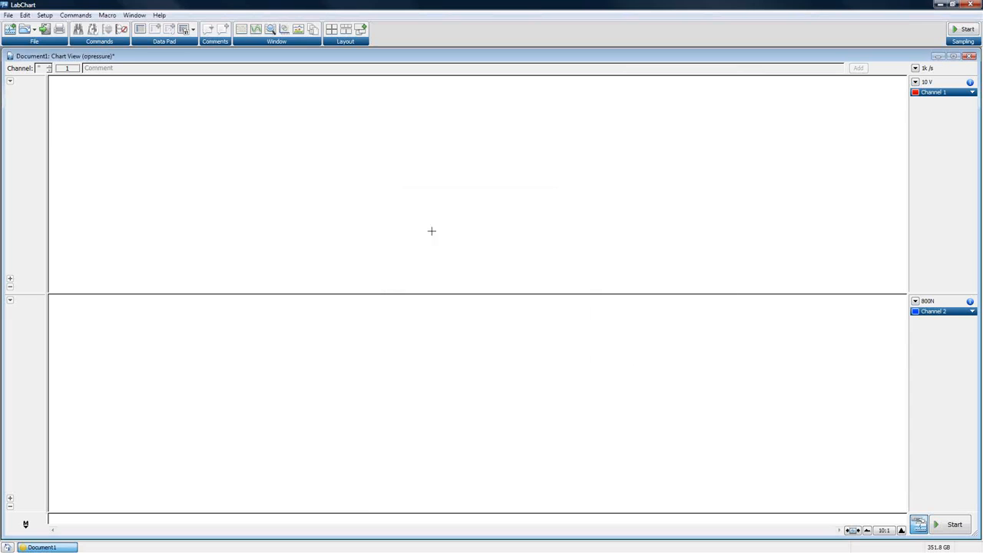
Step: Enable the start-sampling trigger for the document and set its source to External Trigger
click(46, 15)
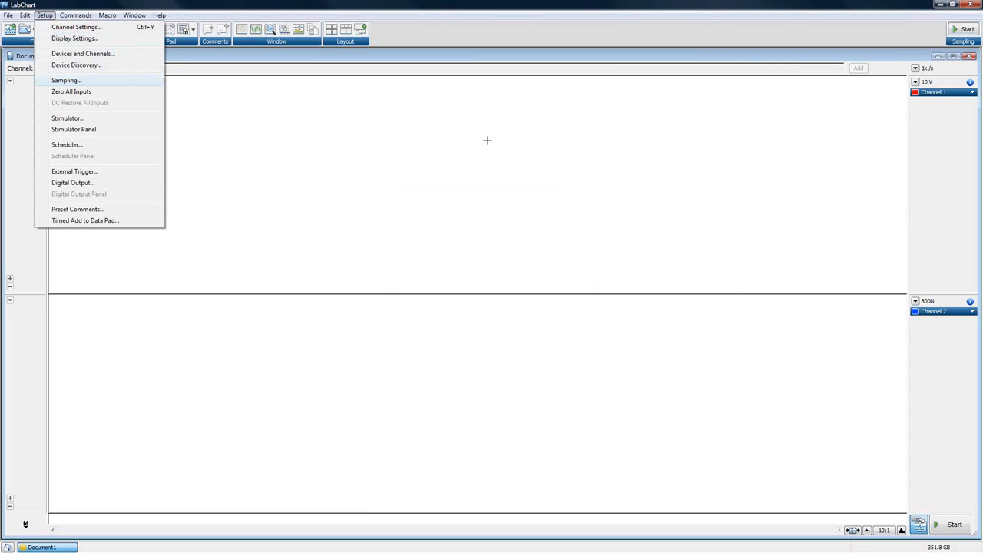
key(Return)
drag(482, 182, 378, 116)
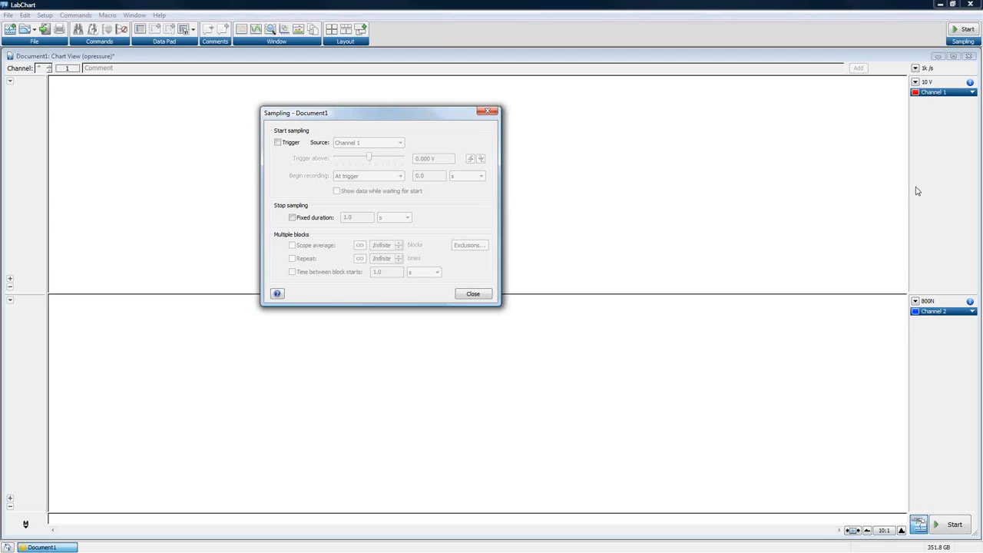
click(278, 144)
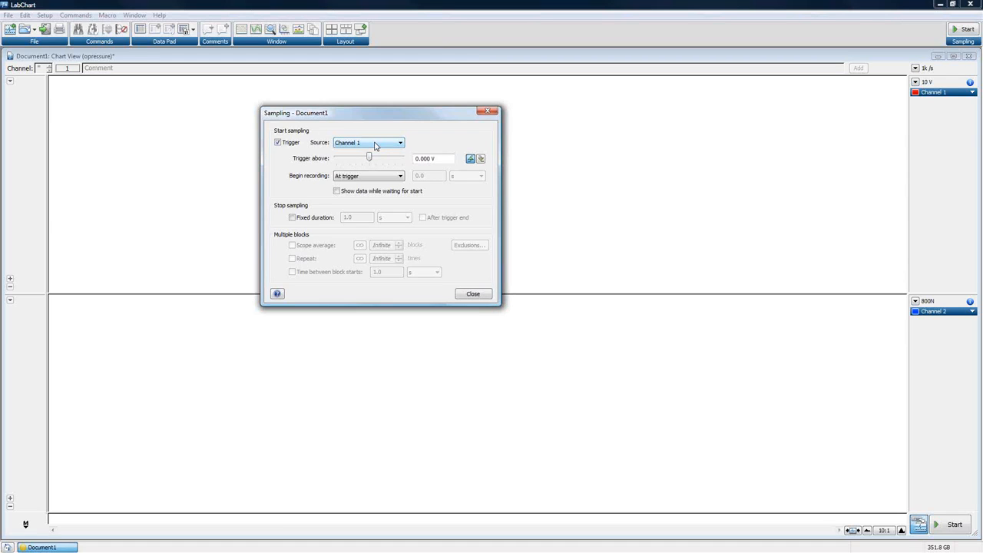
click(375, 144)
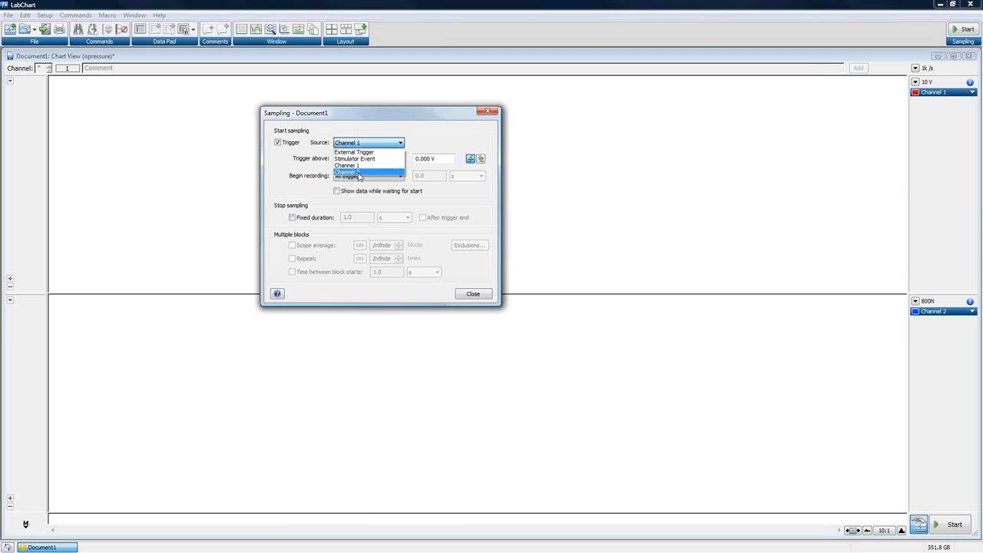
click(371, 152)
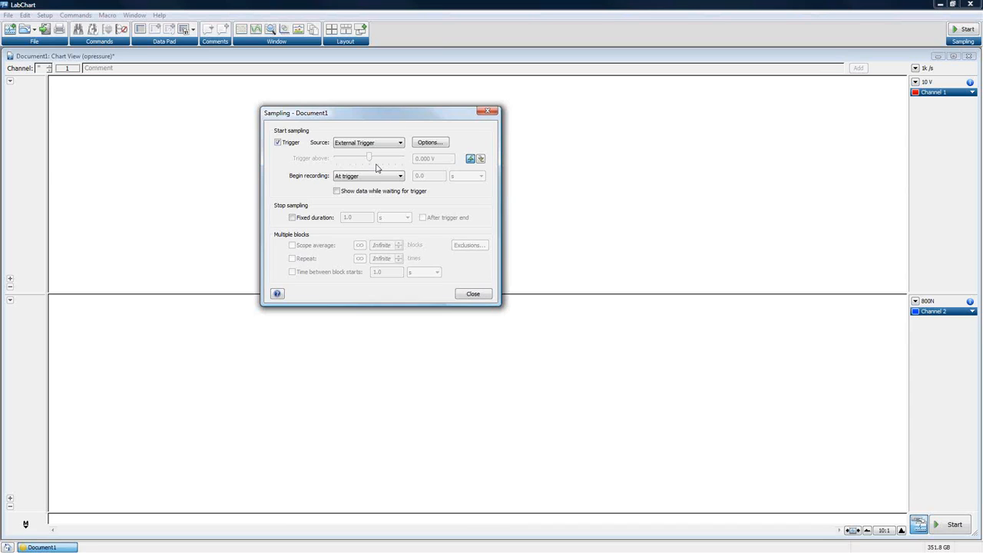
Step: Accept the external trigger options with Normal (voltage level) mode and the external trigger marker set to Off
click(445, 145)
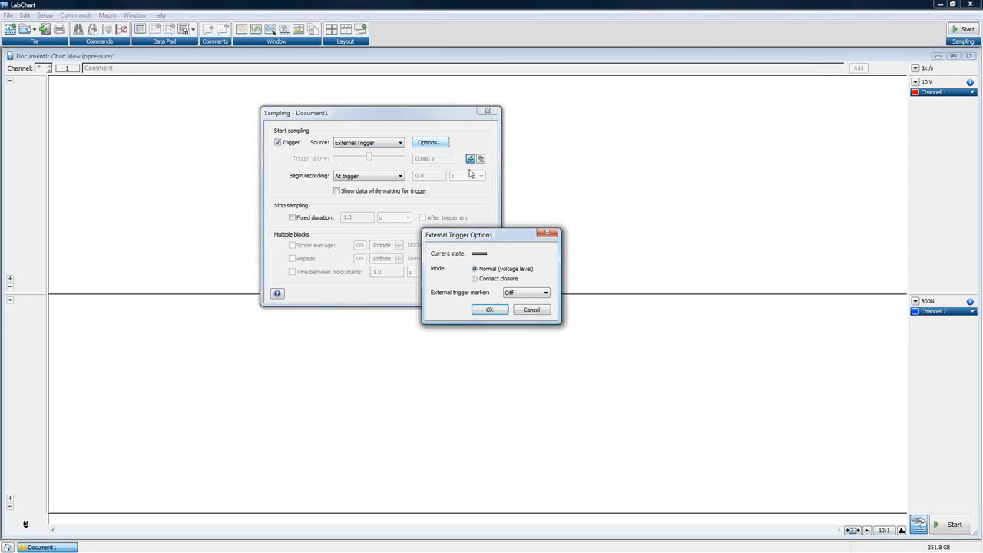
drag(514, 240, 635, 158)
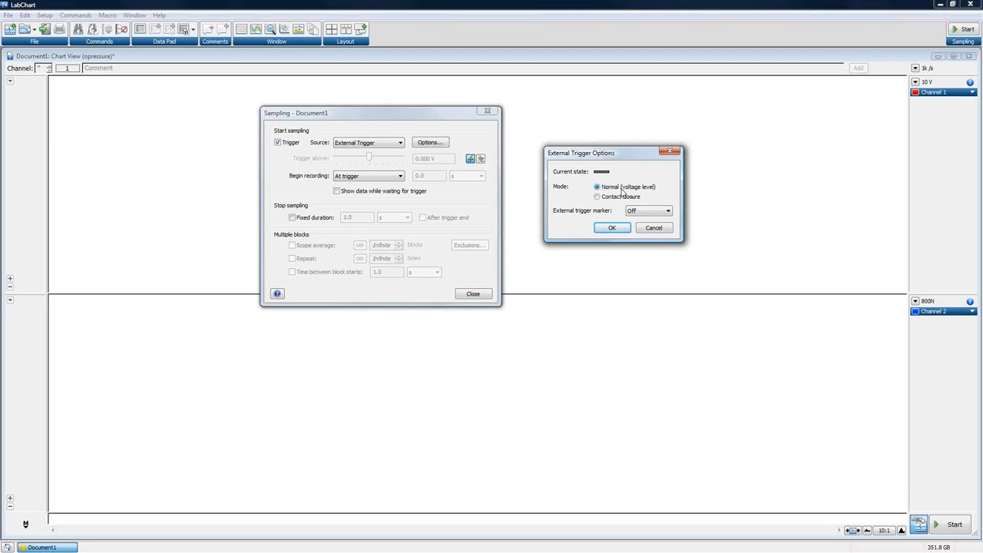
click(598, 198)
click(646, 212)
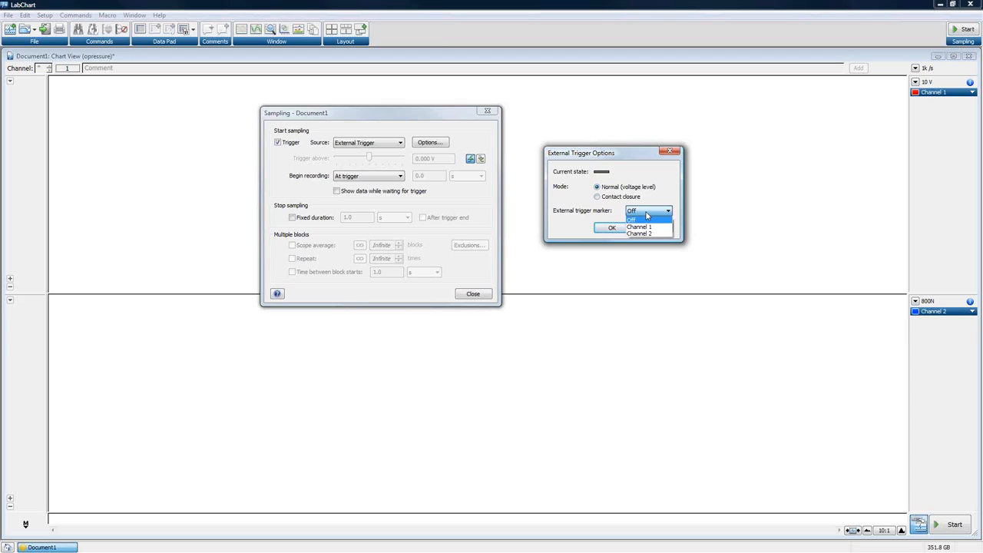
click(647, 219)
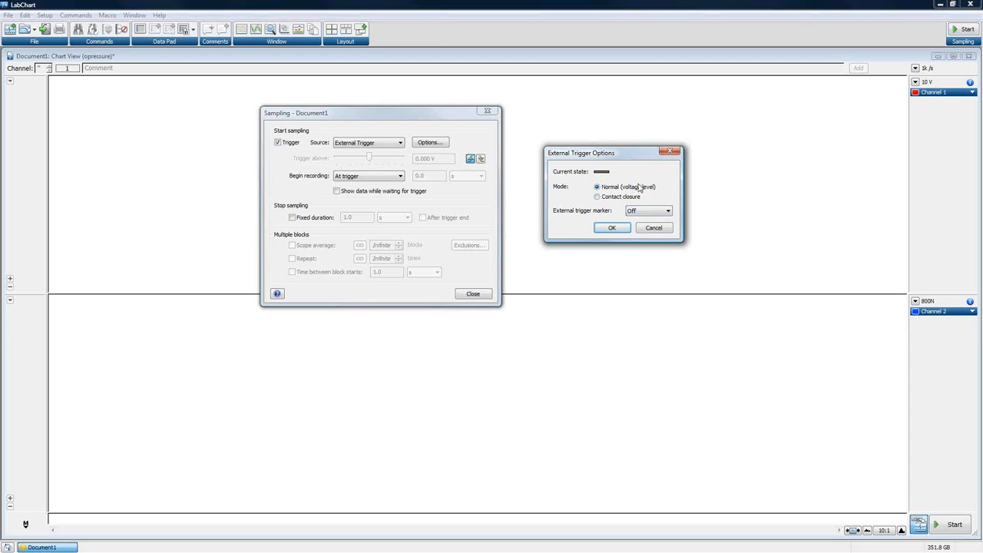
click(612, 228)
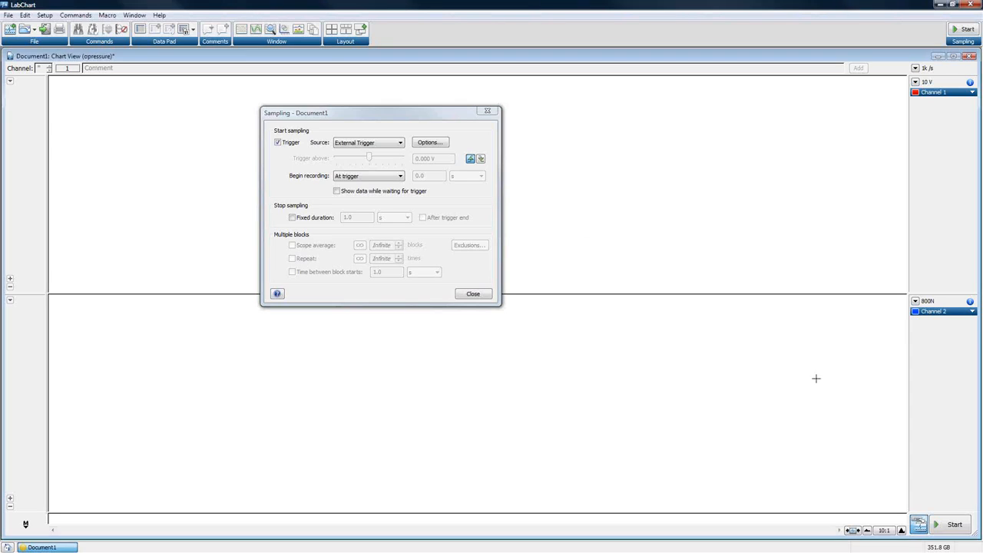
Step: Try Stimulator Event as the trigger source and set the source to Channel 1
click(369, 144)
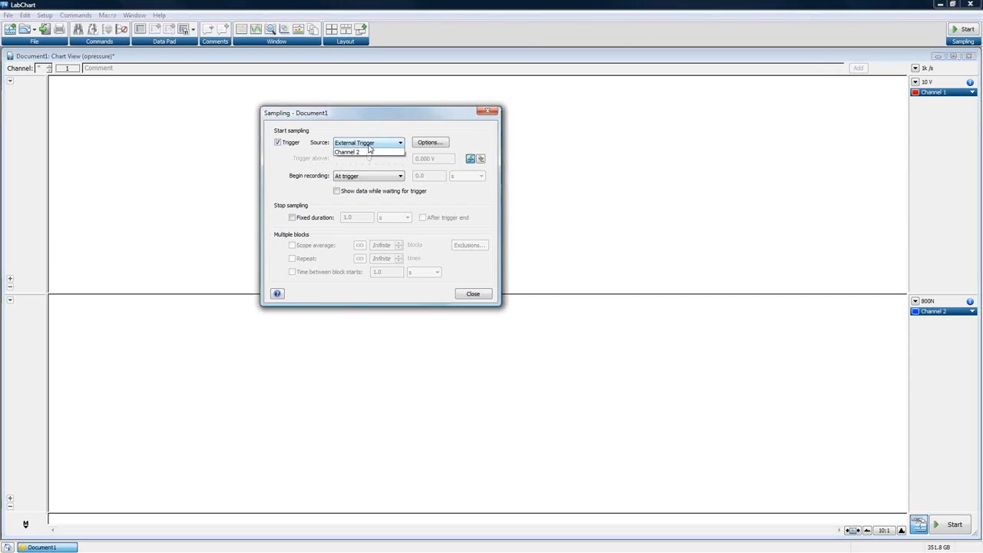
click(366, 159)
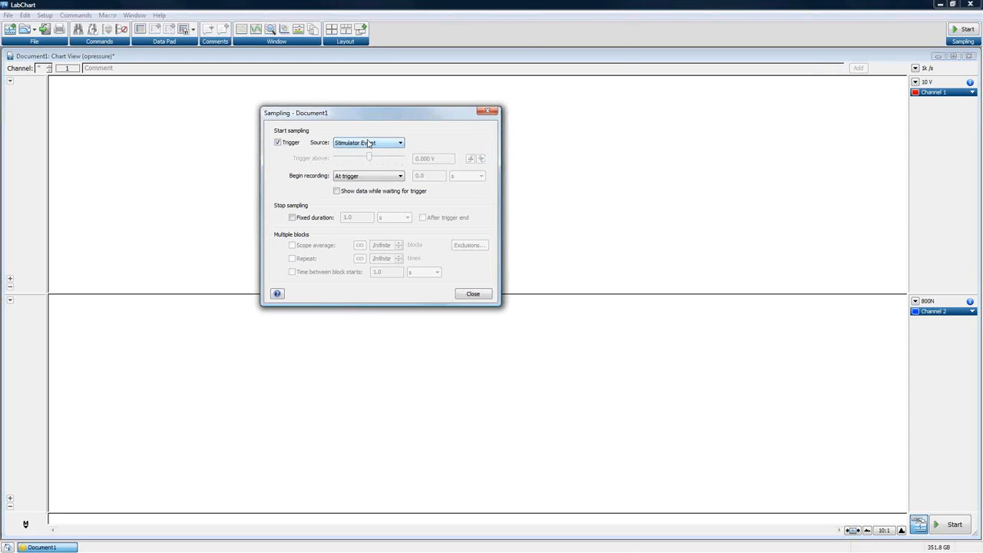
scroll(371, 144, up, 1)
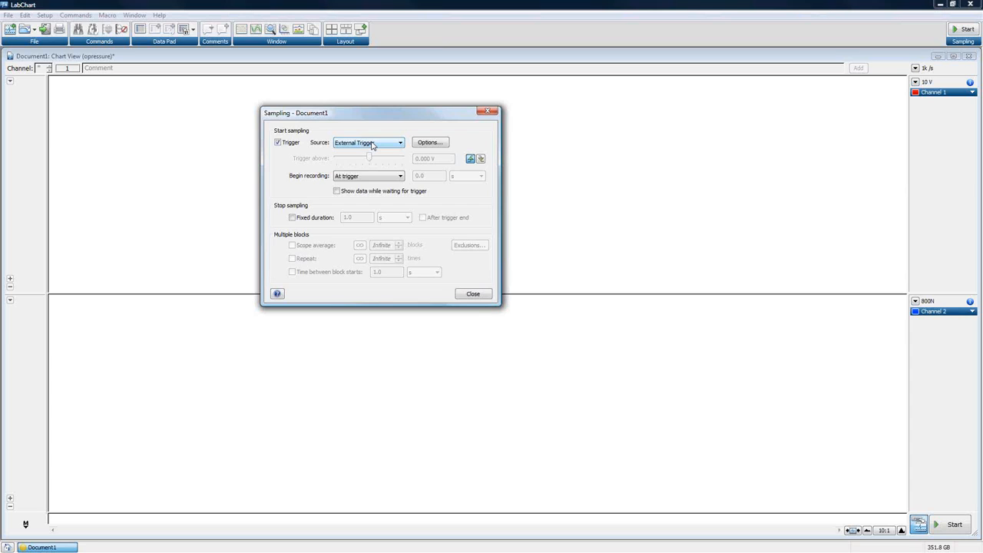
scroll(373, 146, down, 1)
click(373, 146)
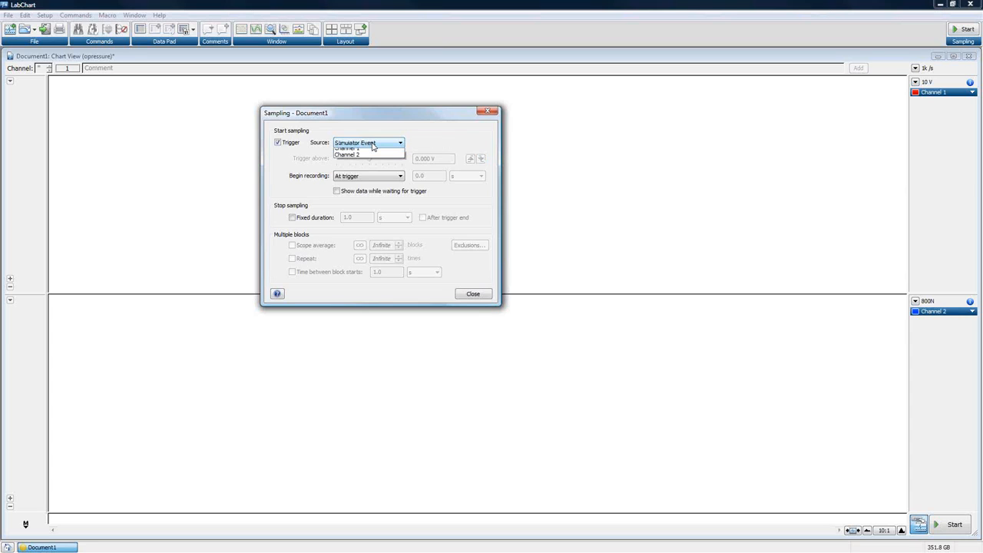
click(375, 165)
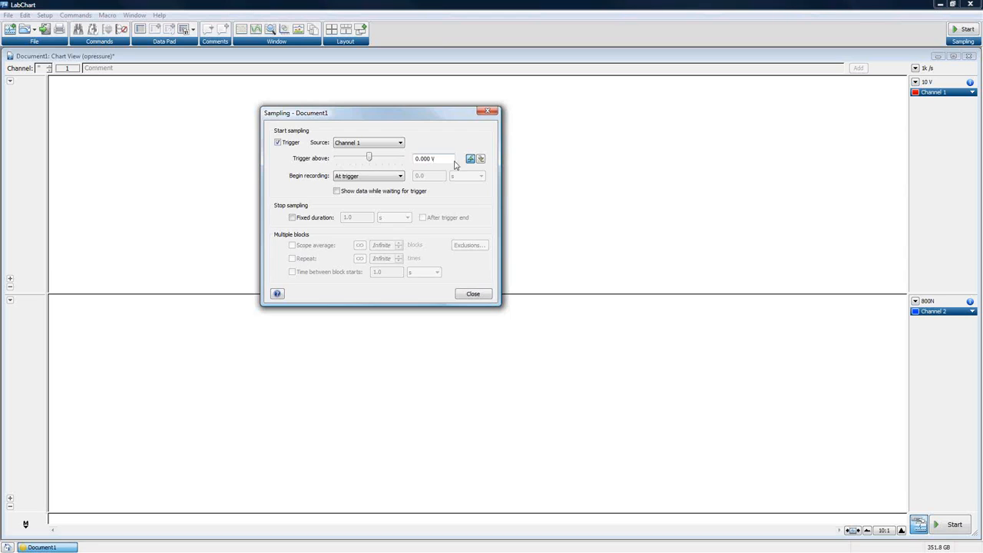
Step: Set the Channel 1 trigger level to 1 V, trying the below-level option and selecting triggering above that level
drag(439, 159, 415, 160)
text(1)
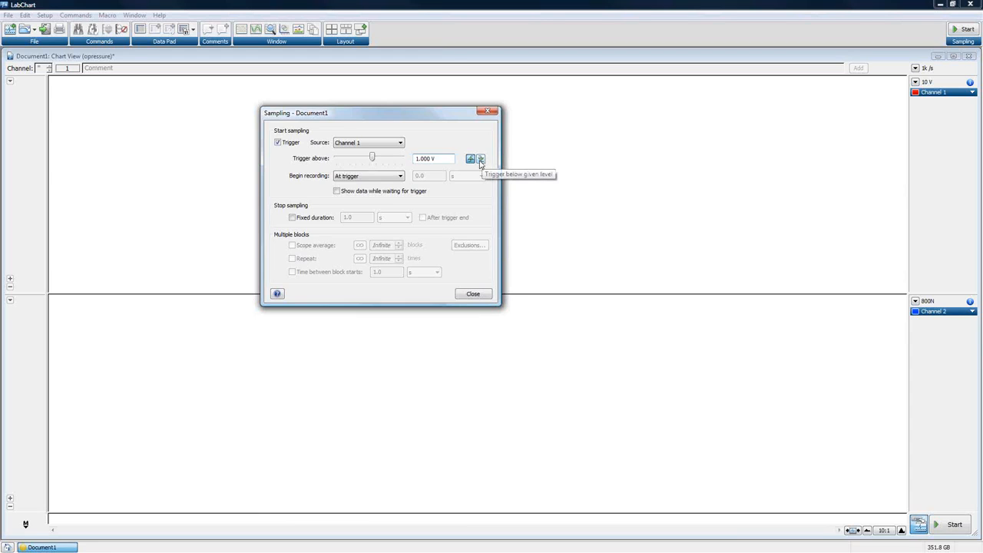
click(481, 159)
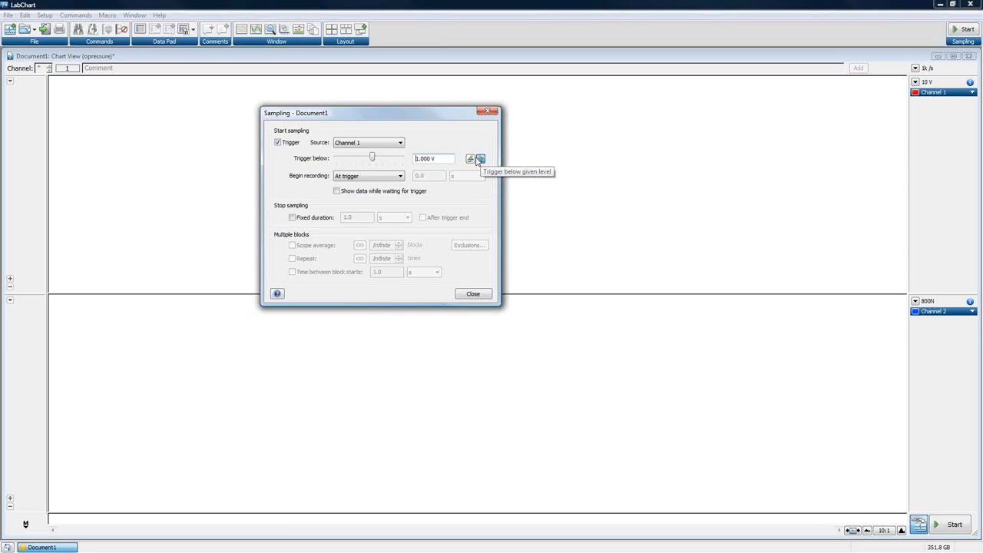
click(470, 159)
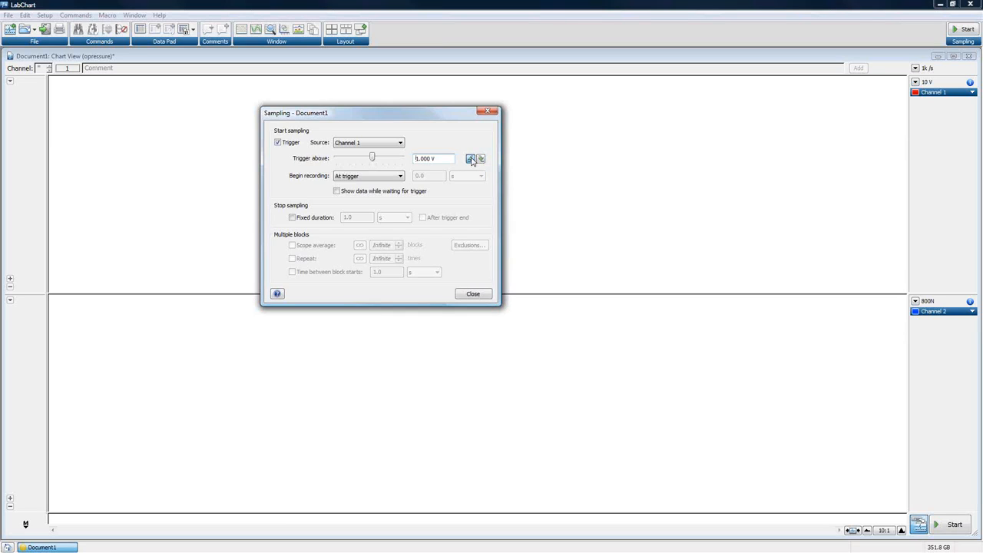
click(481, 159)
click(469, 159)
Step: Set the trigger source to External Trigger and have recording begin post-trigger with a 1.0 s delay
click(373, 145)
click(357, 152)
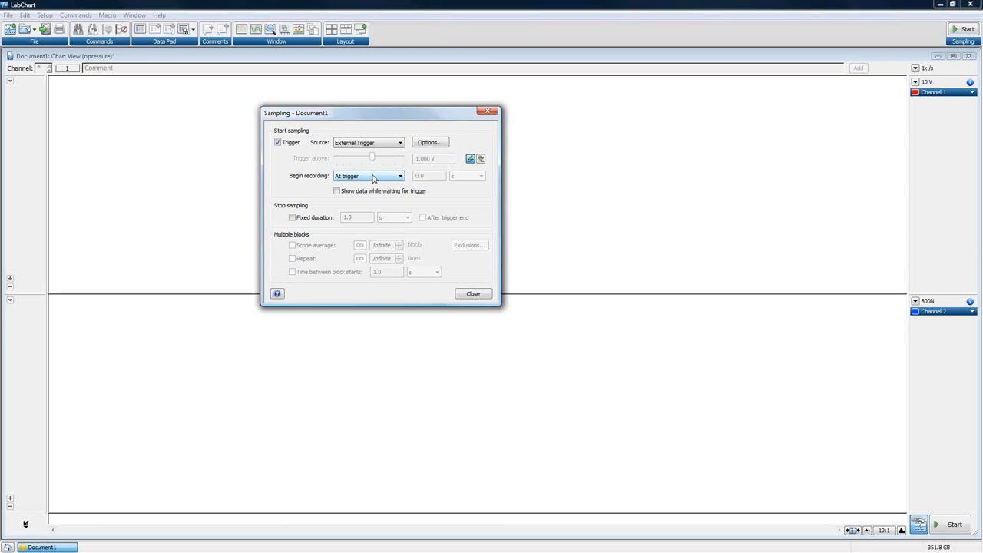
click(374, 178)
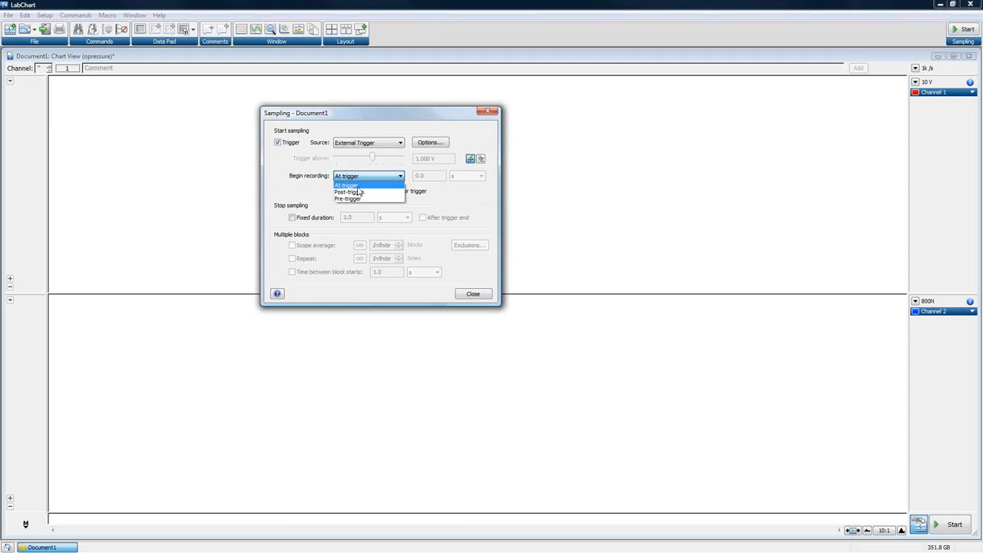
click(359, 192)
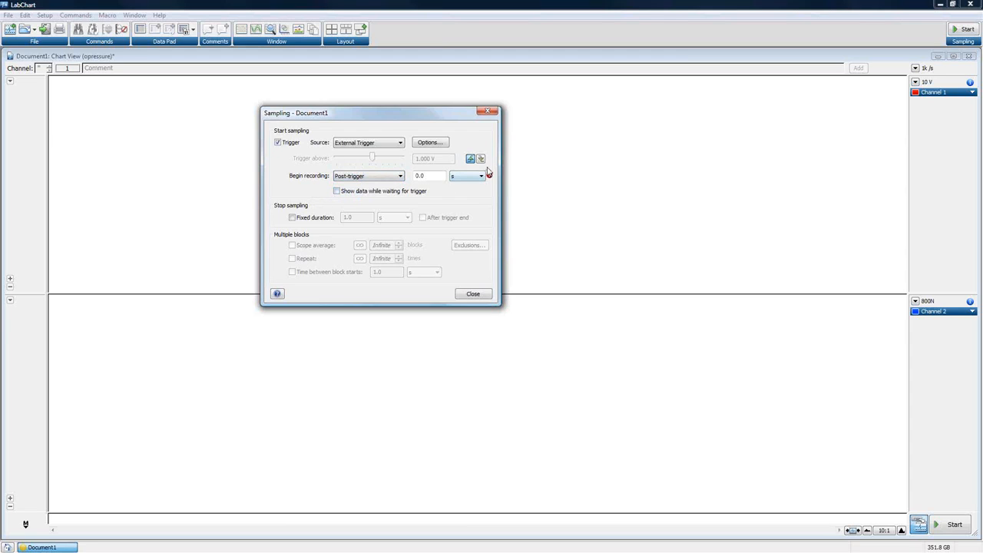
mouse_move(488, 174)
double_click(420, 172)
text(1.0)
click(469, 177)
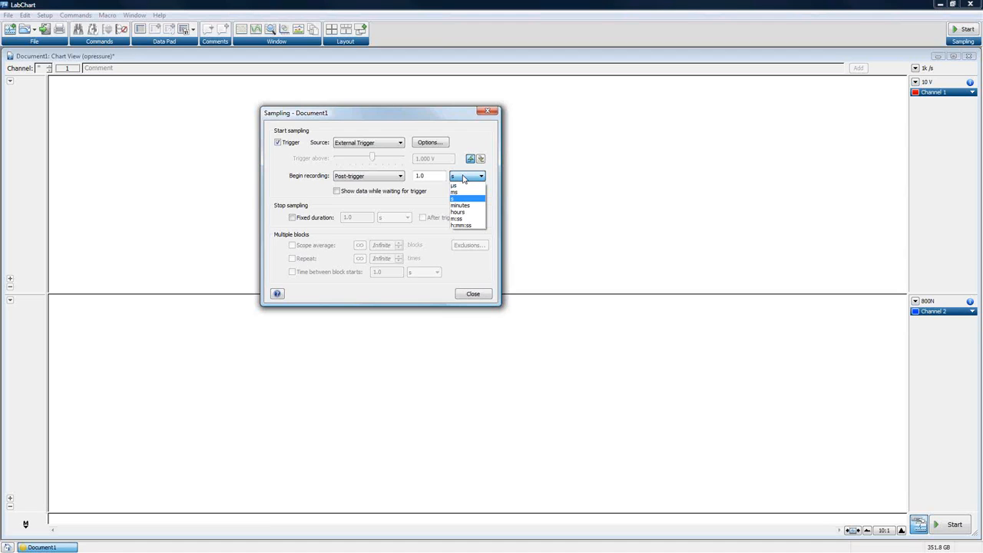
click(462, 170)
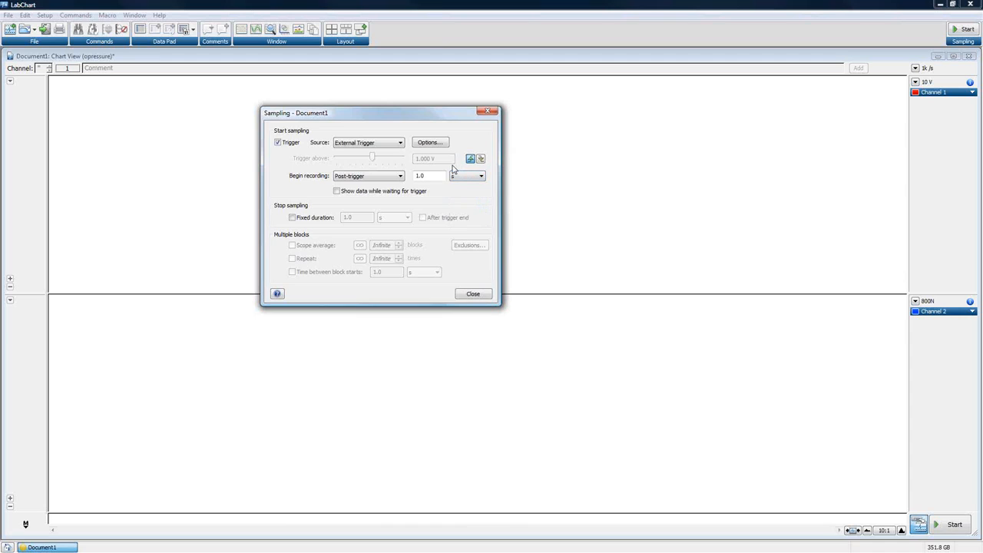
Step: Change the beginning of recording to Pre-trigger and close the sampling settings
click(347, 177)
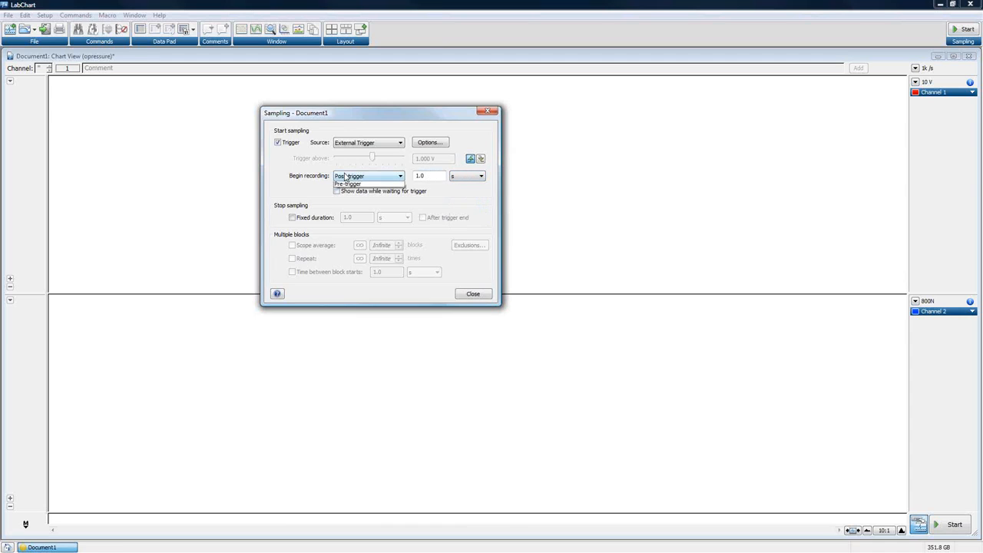
click(346, 199)
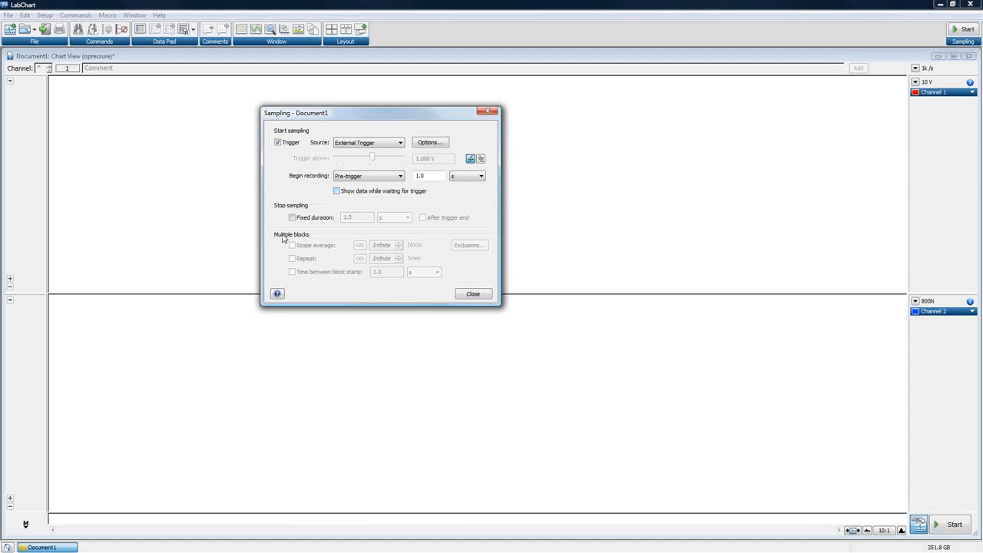
click(484, 296)
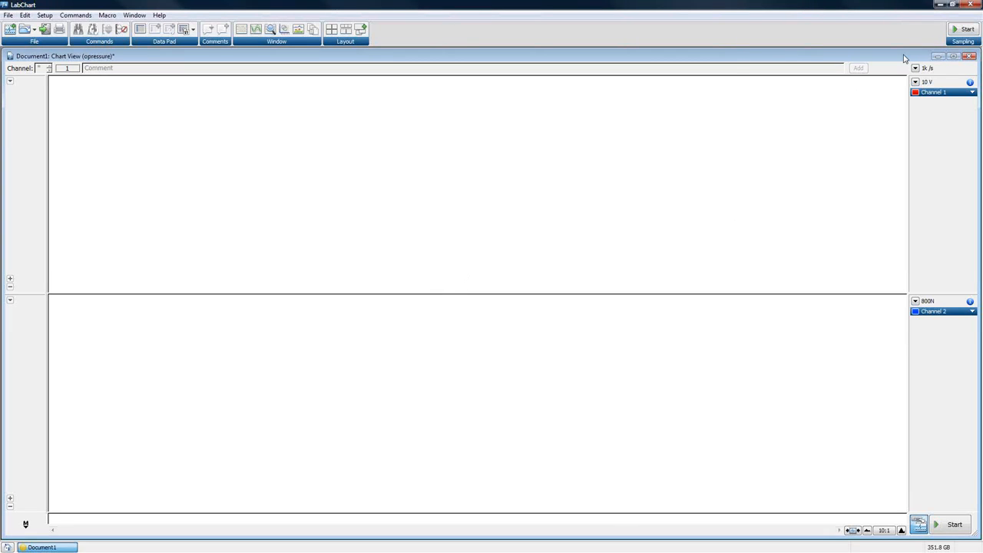
Step: Record a short test block and delete all of its data from the chart
click(965, 29)
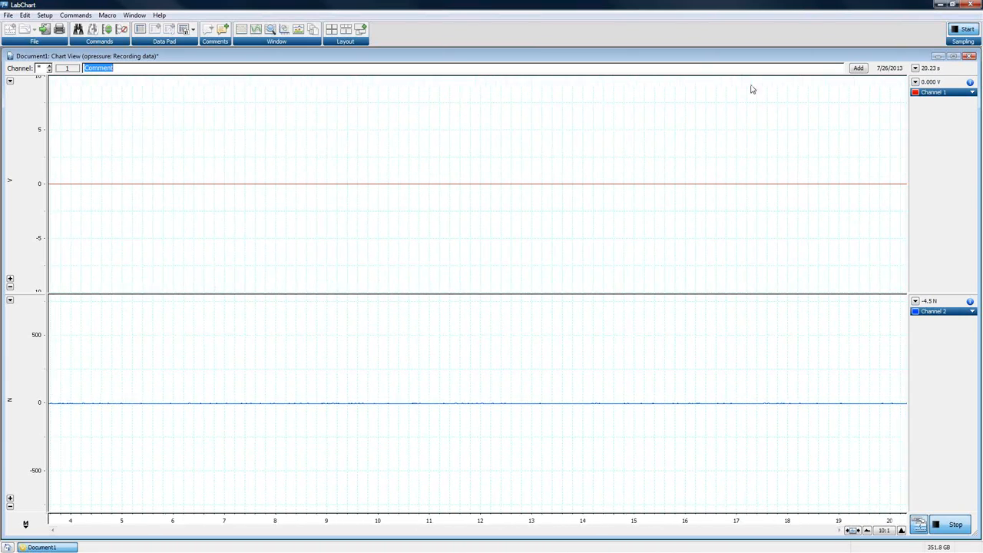
click(961, 31)
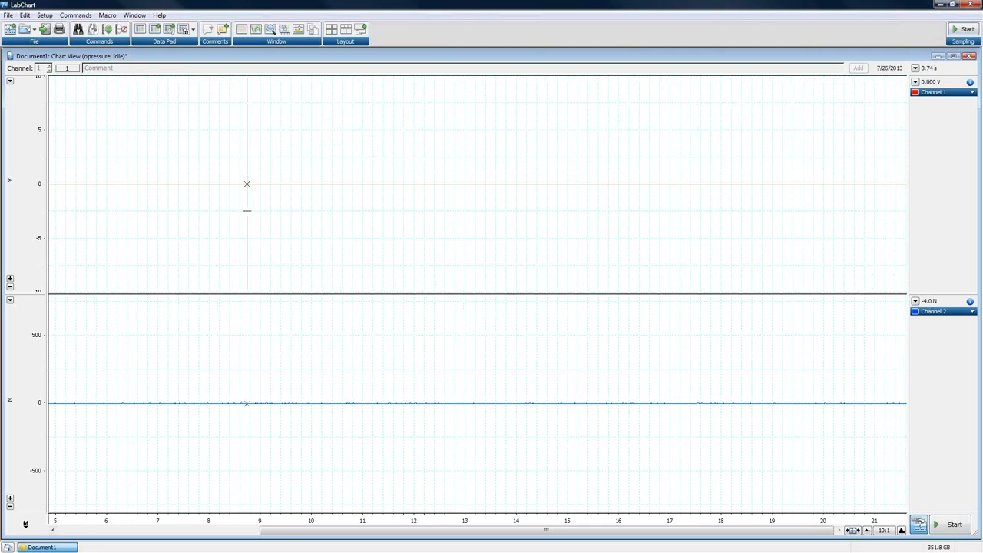
key(ctrl+a)
key(Delete)
key(Return)
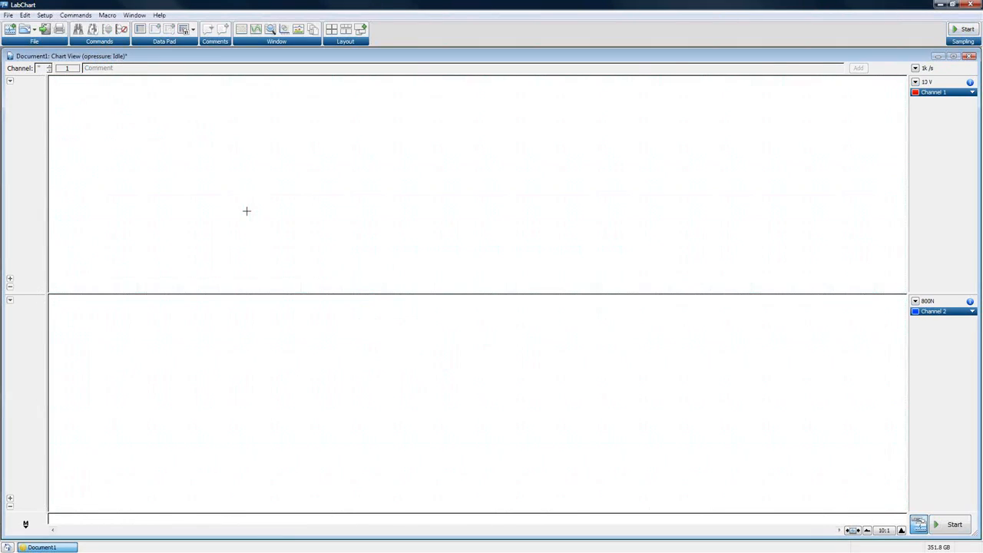
Step: Review the sampling trigger settings and start sampling with the external pre-trigger setup
click(45, 14)
mouse_move(24, 14)
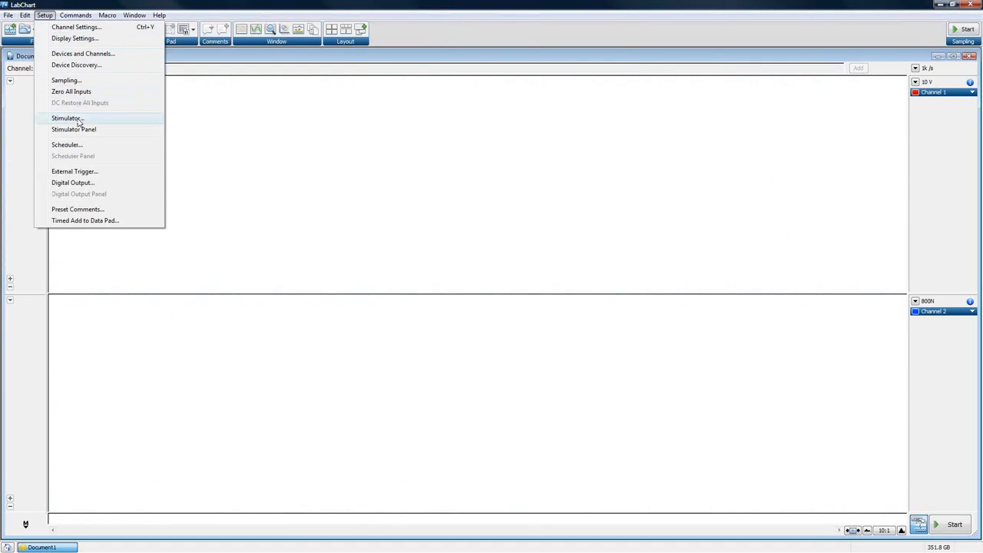
click(67, 80)
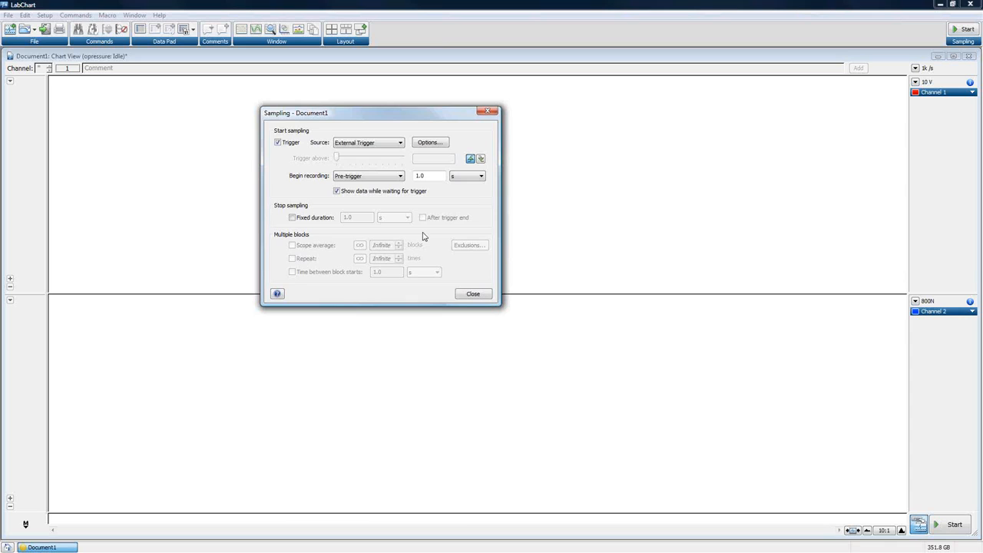
click(474, 295)
click(964, 31)
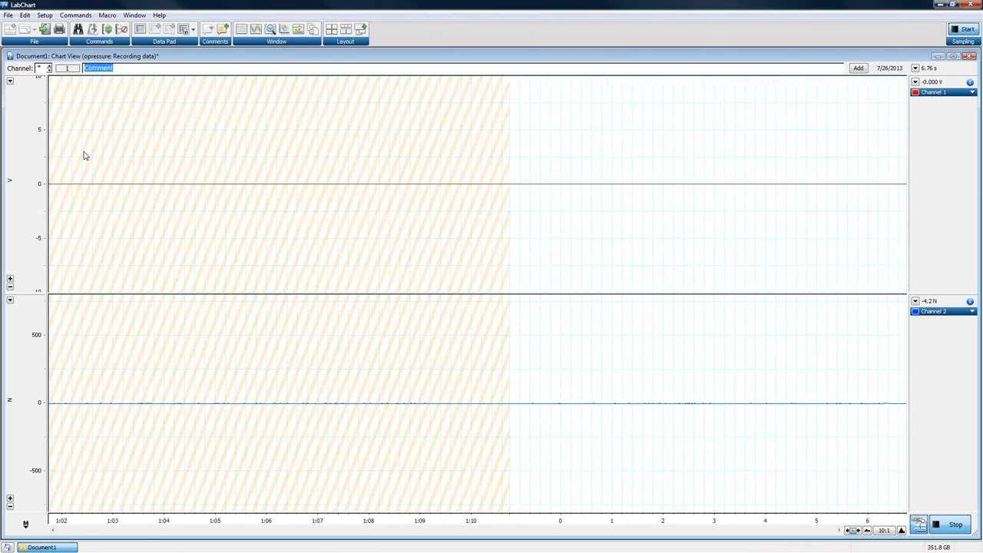
Step: Compress the chart's time axis to 20:1 and stop the externally triggered recording
click(868, 531)
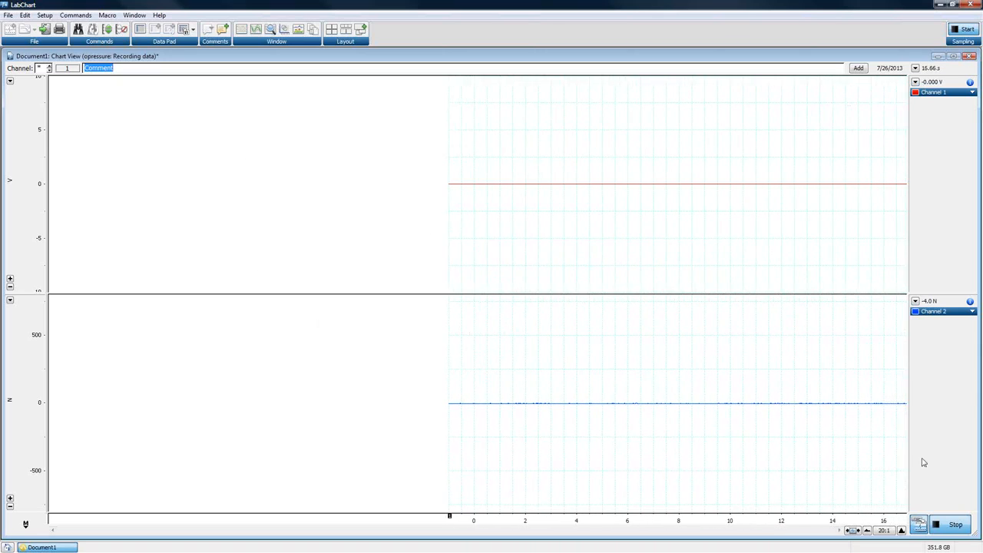
click(955, 524)
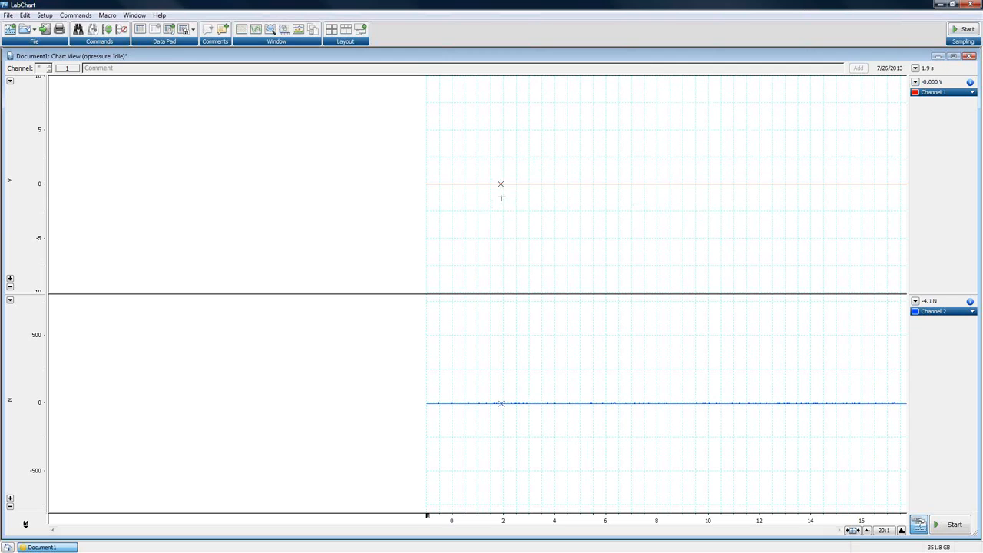
Step: Change the sampling trigger source to Channel 1 and close the sampling settings
click(44, 15)
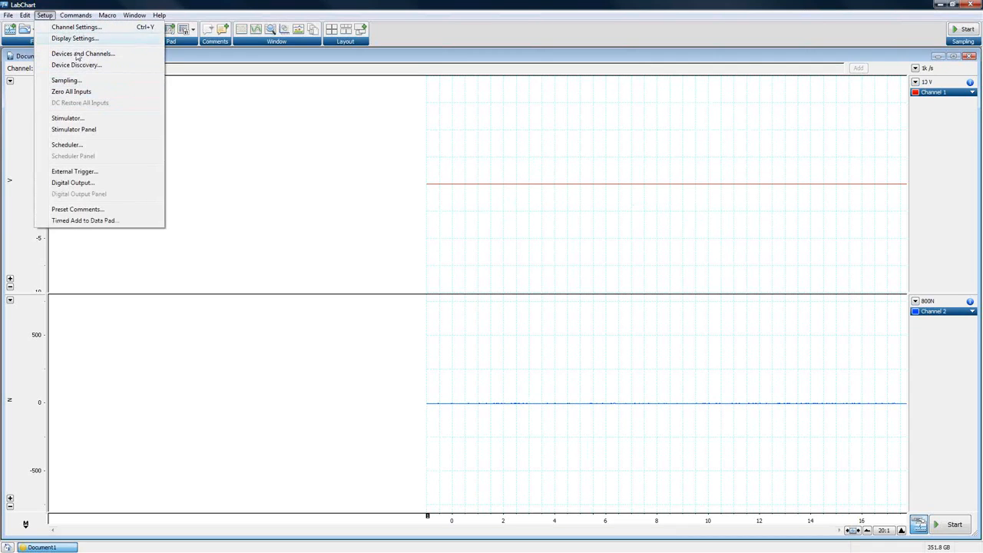
click(66, 80)
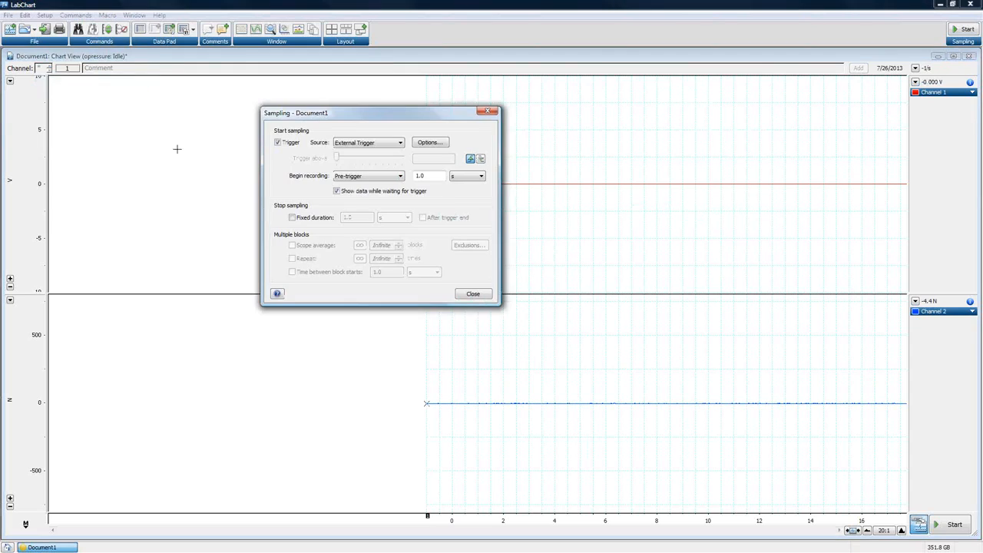
click(371, 143)
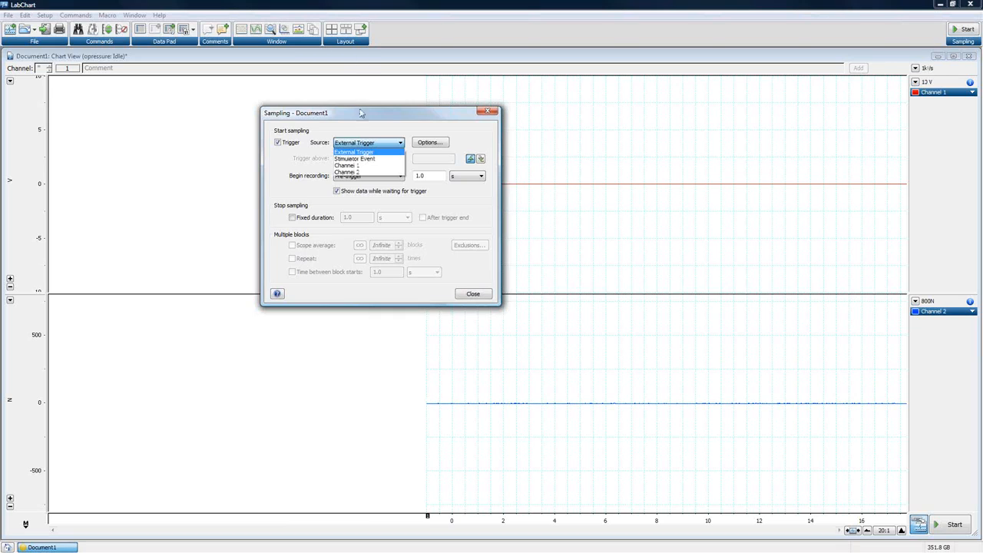
click(353, 166)
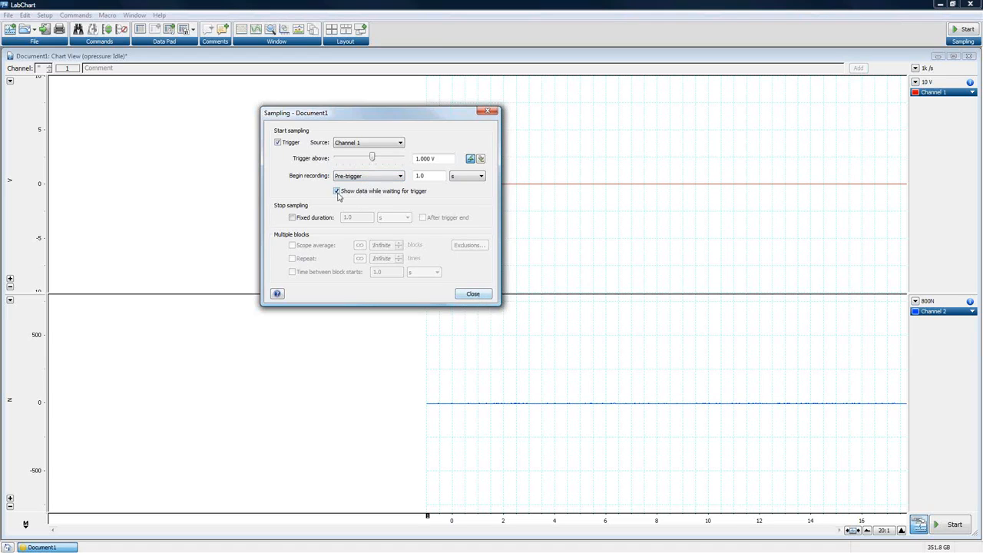
click(473, 293)
Step: Clear the earlier chart data and record a new block triggered by the Channel 1 signal
click(966, 29)
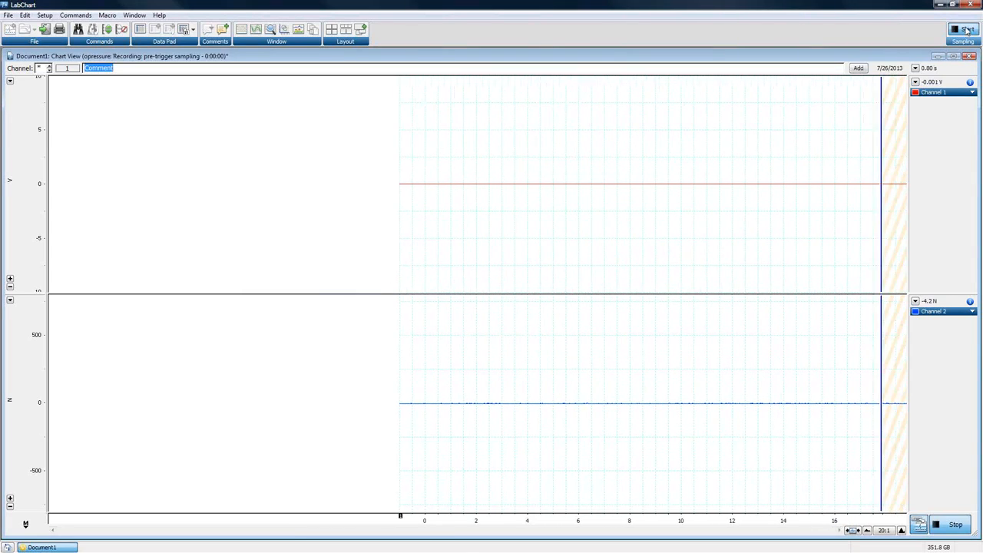
click(966, 29)
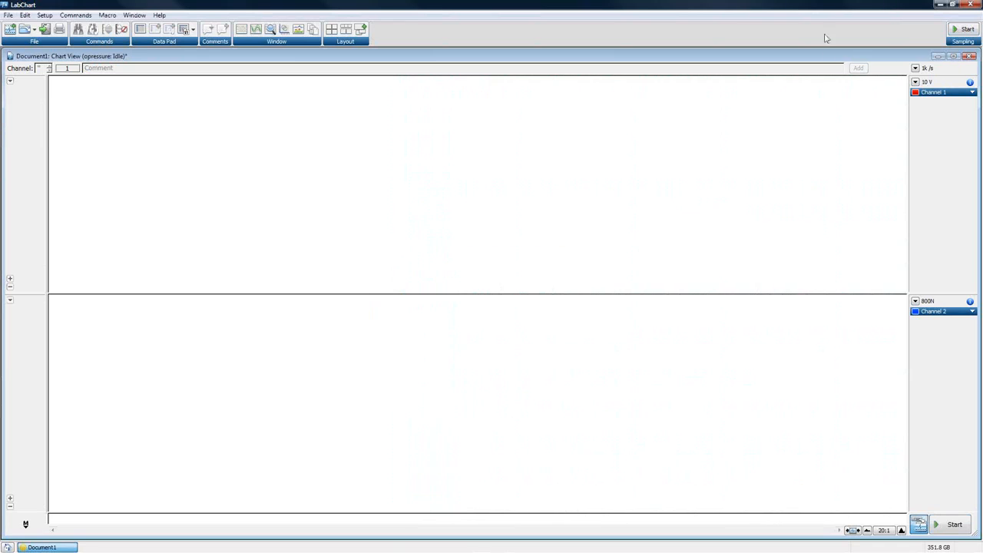
click(966, 29)
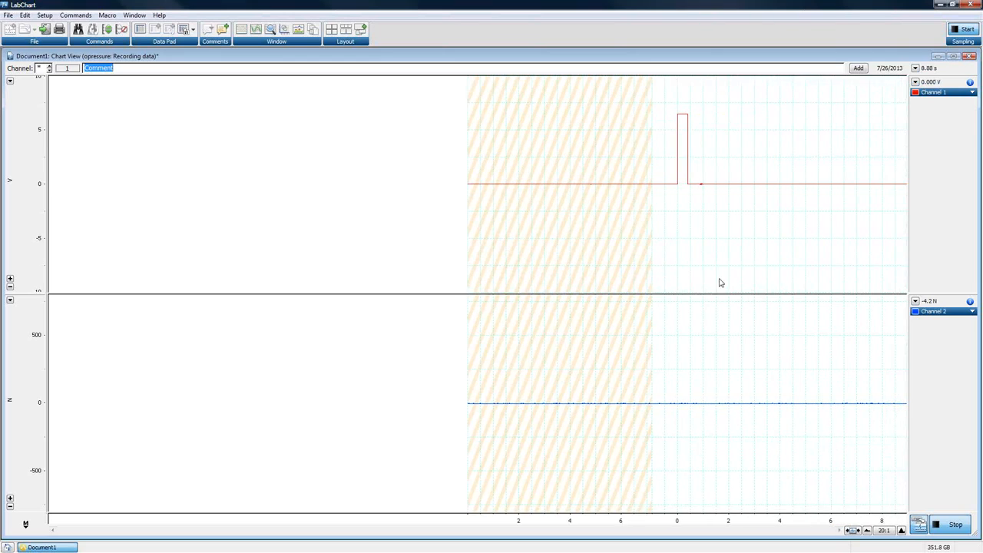
click(954, 526)
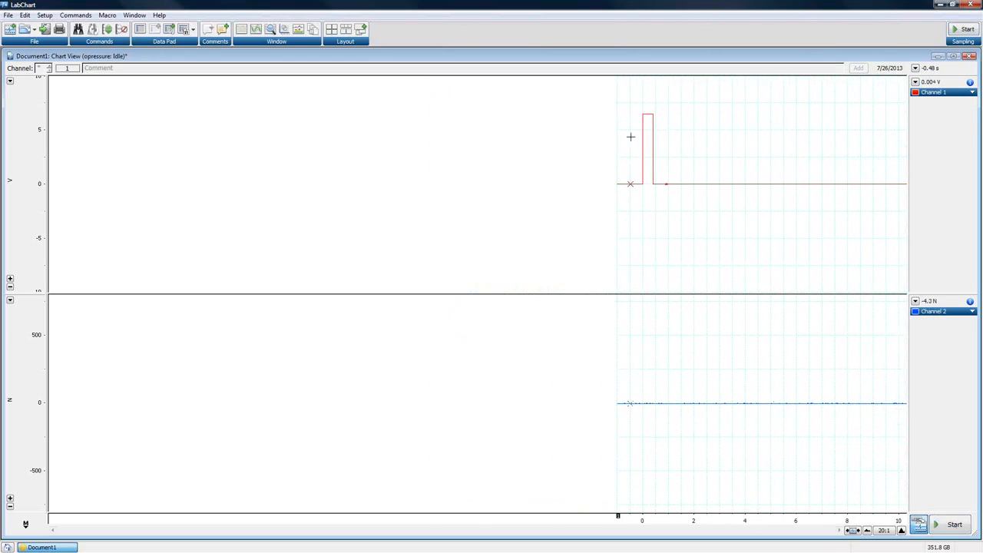
Step: Highlight the pre-trigger stretch of Channel 1 before the pulse to inspect the data recorded ahead of the trigger
drag(479, 108, 606, 275)
click(618, 232)
drag(642, 93, 616, 192)
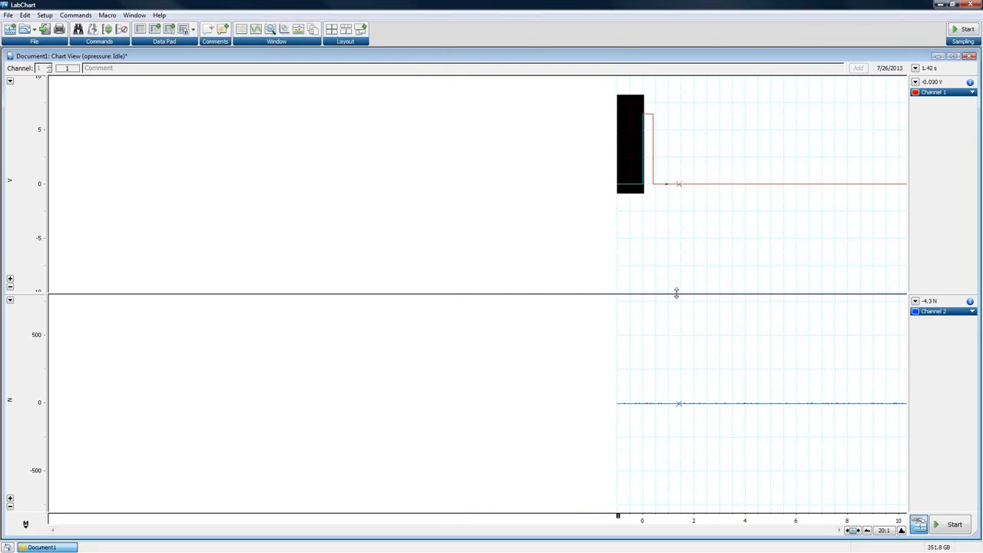
click(635, 518)
drag(632, 519, 634, 518)
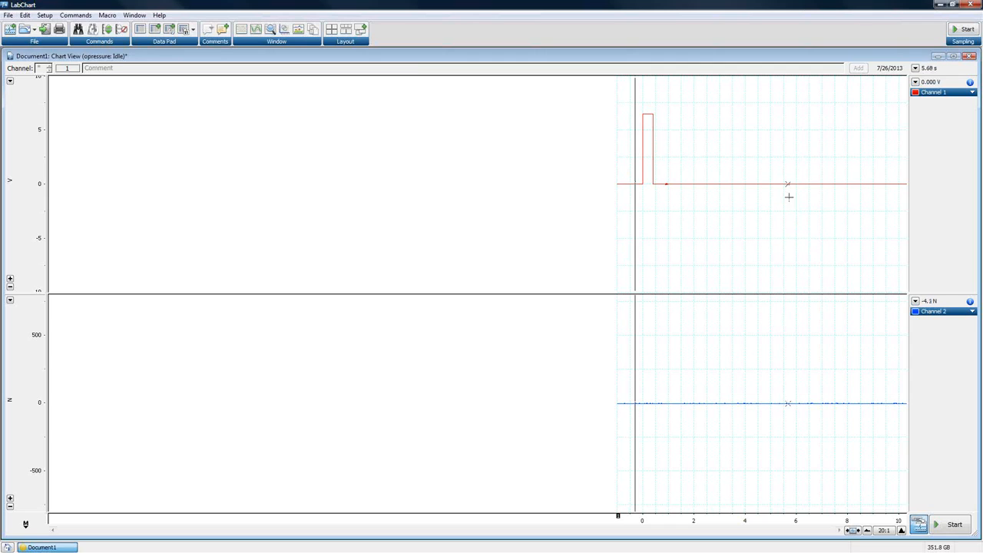
Step: Float the Rate/Time display in an enlarged window, check the times around the trigger pulse, and close it
drag(927, 69, 96, 135)
drag(163, 155, 255, 321)
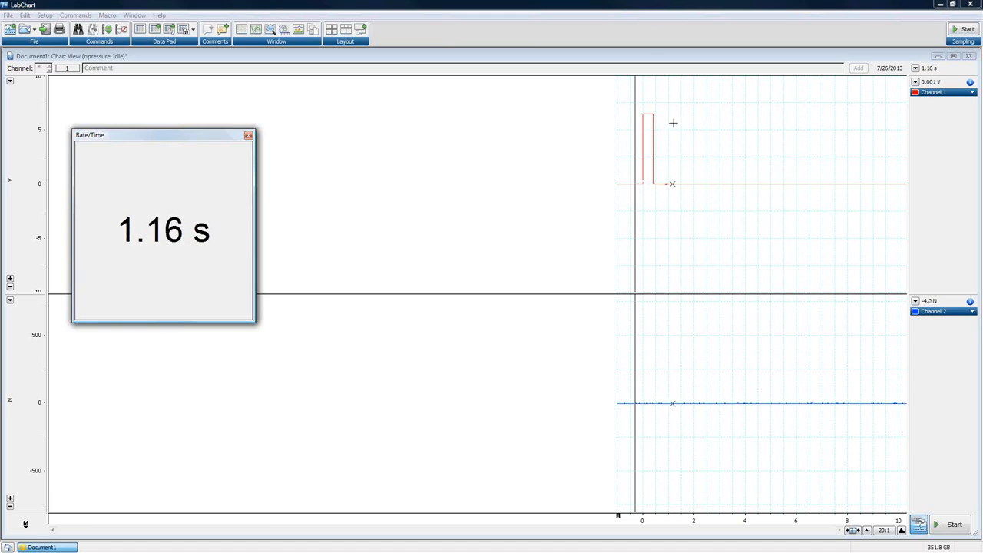
click(714, 124)
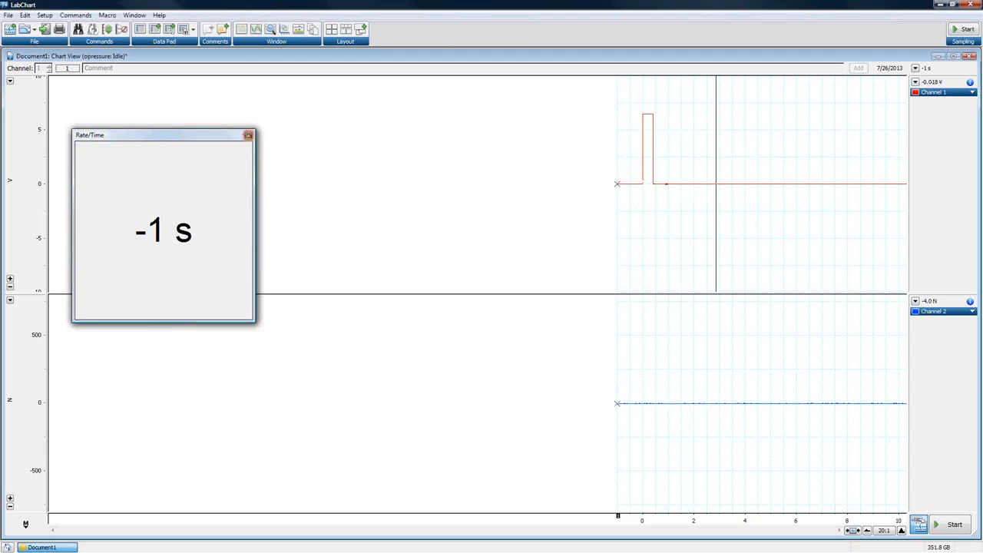
click(248, 136)
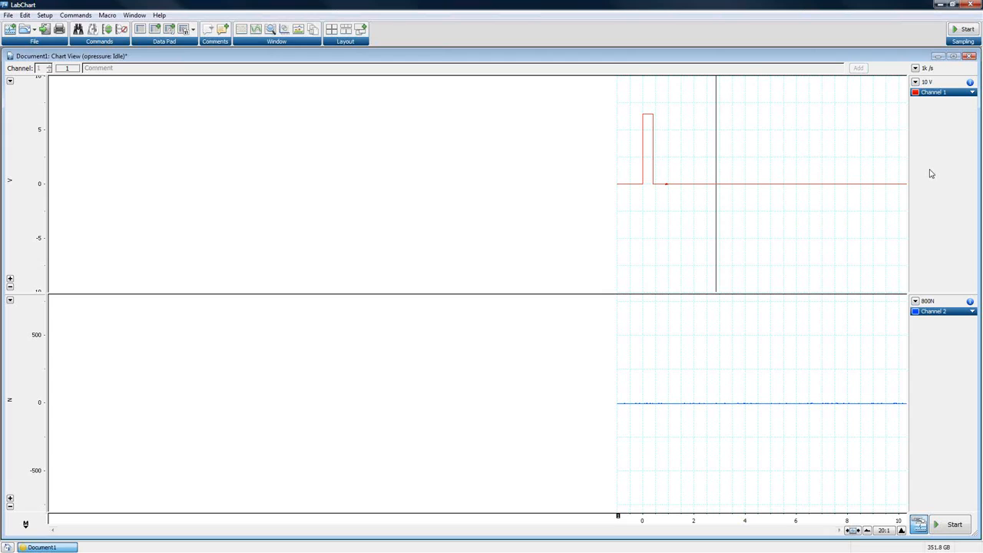
Step: Select and delete all recorded data from the chart
click(45, 15)
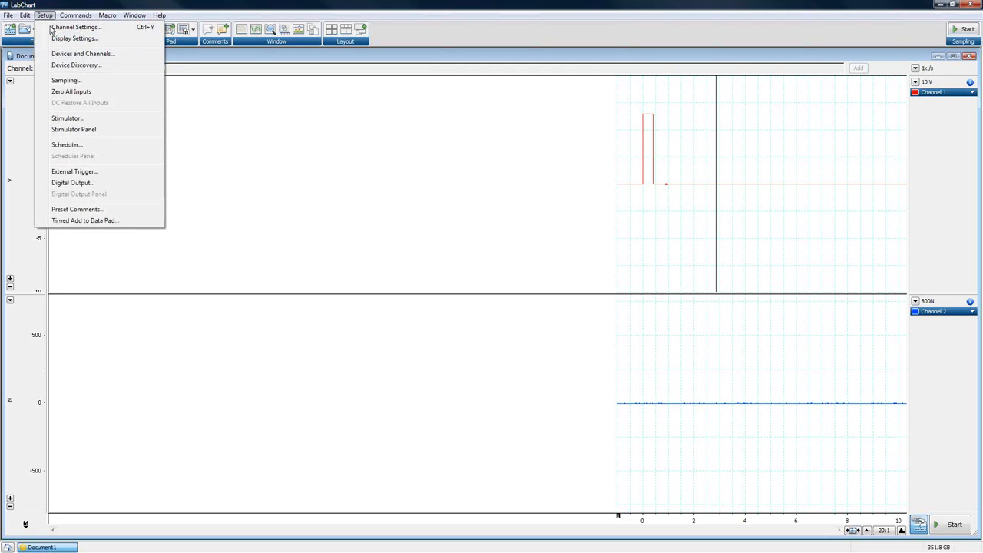
click(733, 283)
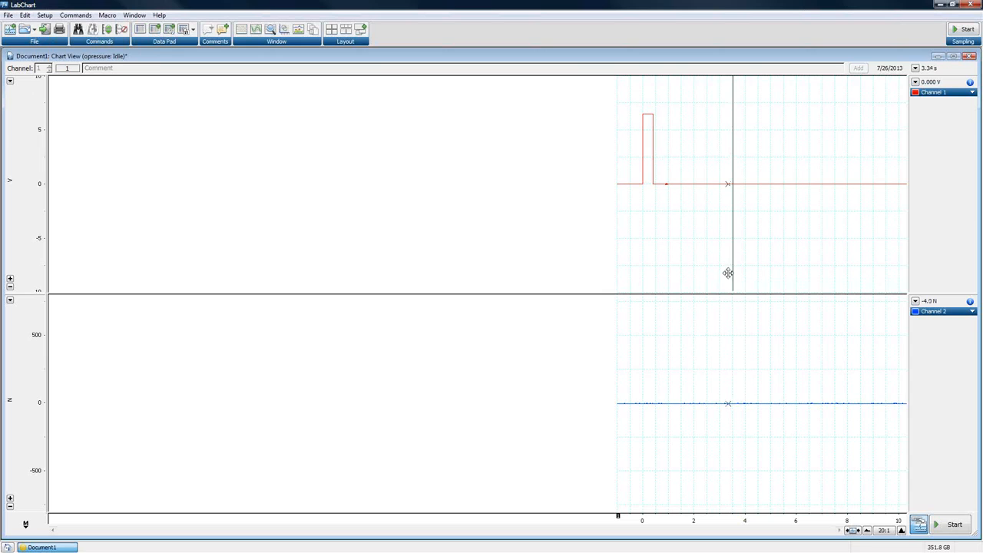
key(ctrl+a)
click(728, 273)
key(Delete)
Step: Set sampling to stop after a fixed duration of 5.0 s in the sampling settings
click(51, 16)
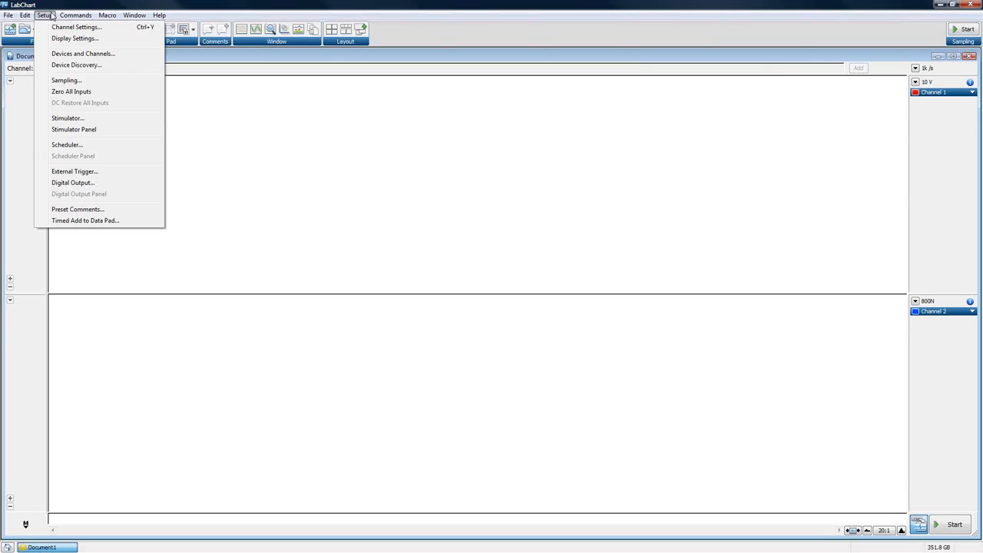
click(72, 79)
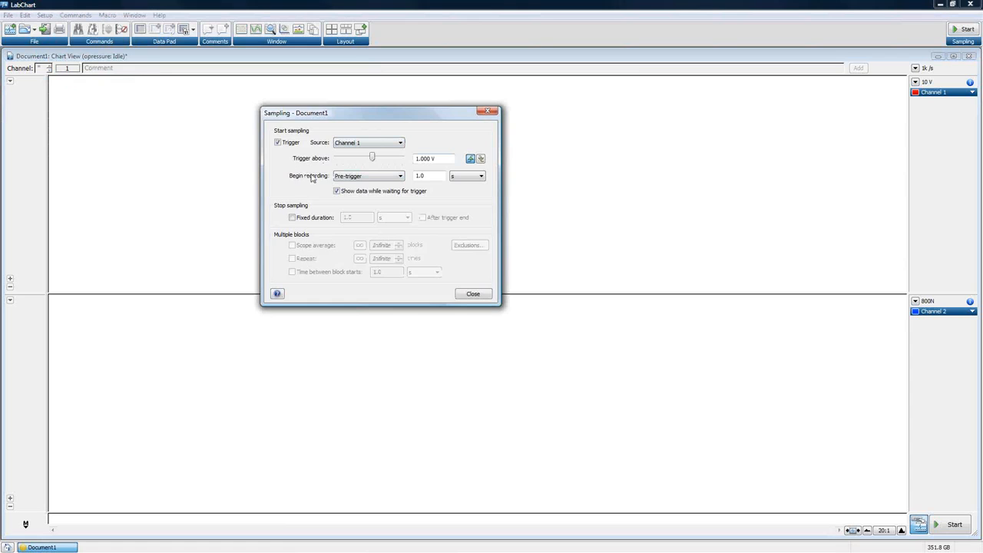
click(292, 217)
click(294, 218)
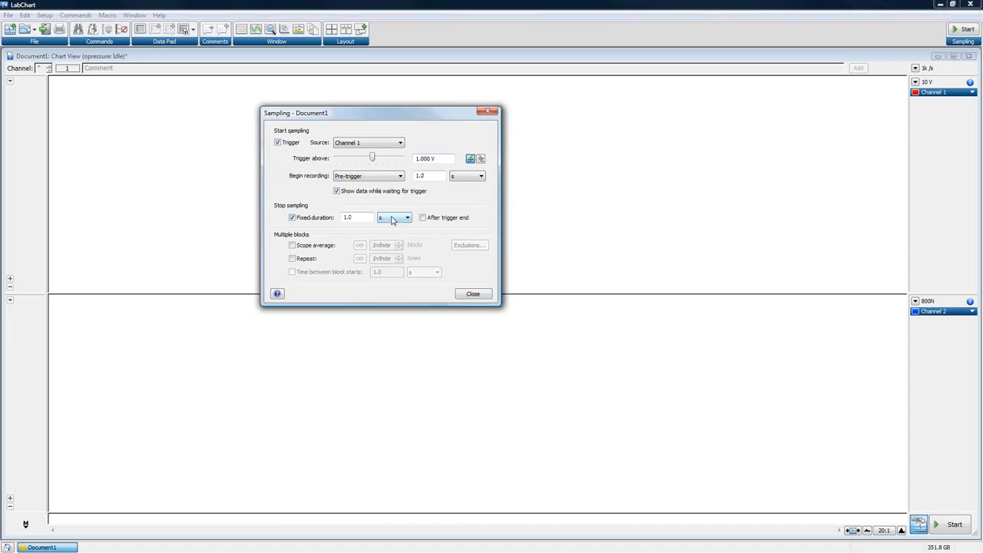
drag(371, 215, 294, 220)
text(5)
key(Tab)
click(390, 220)
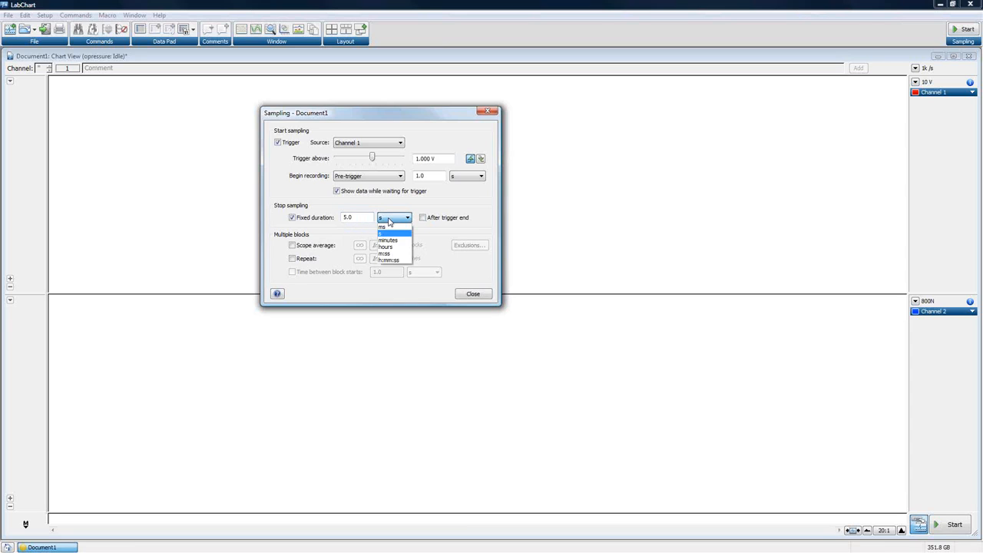
click(389, 221)
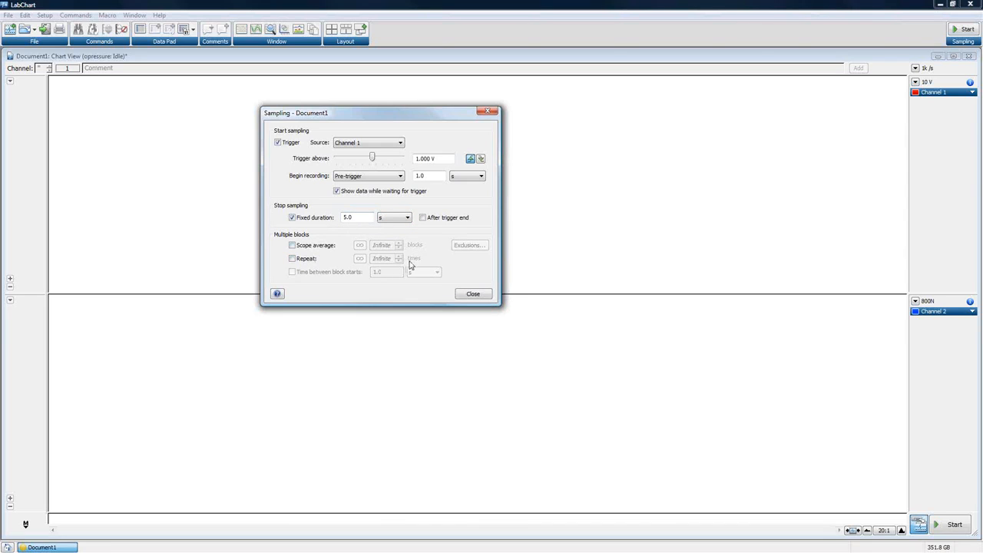
Step: Enable repeated block recording with 2 repeats and leave scope averaging off
click(310, 260)
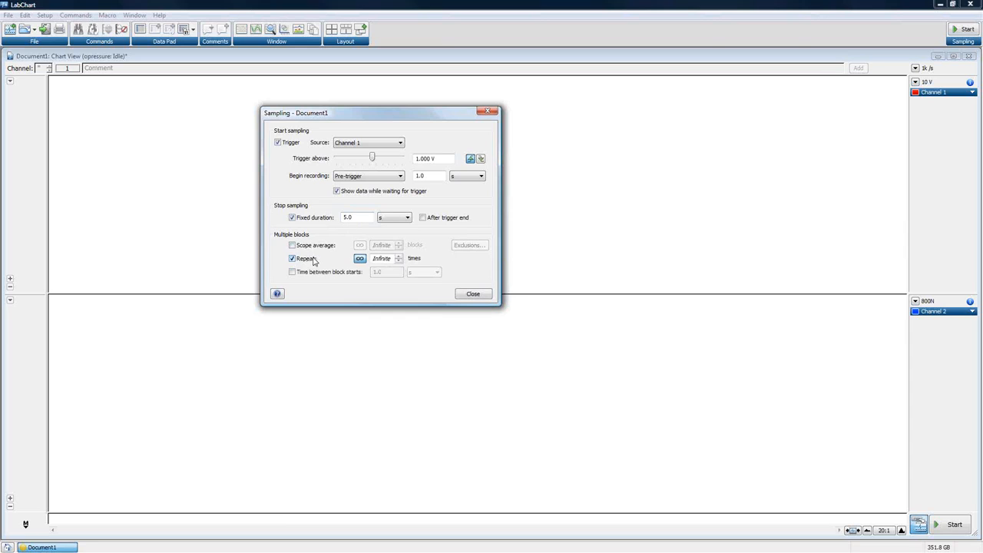
double_click(381, 258)
text(2)
click(291, 245)
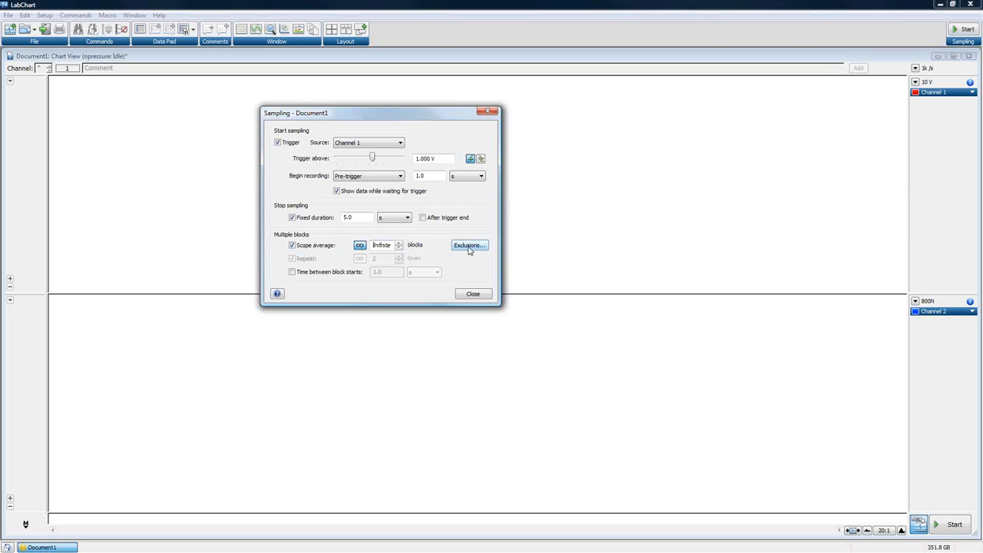
click(292, 245)
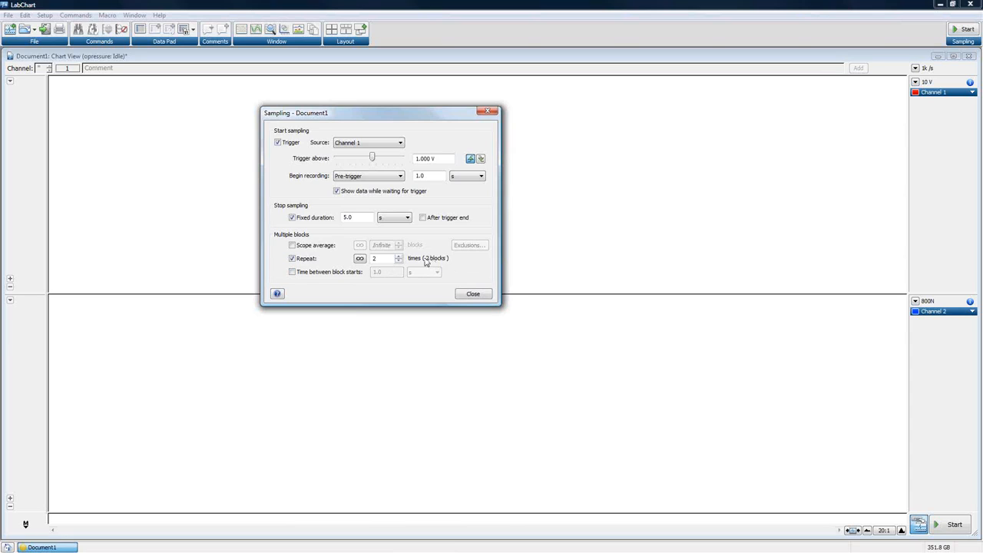
Step: Try setting the time between block starts to 60 minutes, with the interval option turned off at the end
click(292, 271)
drag(388, 272, 370, 275)
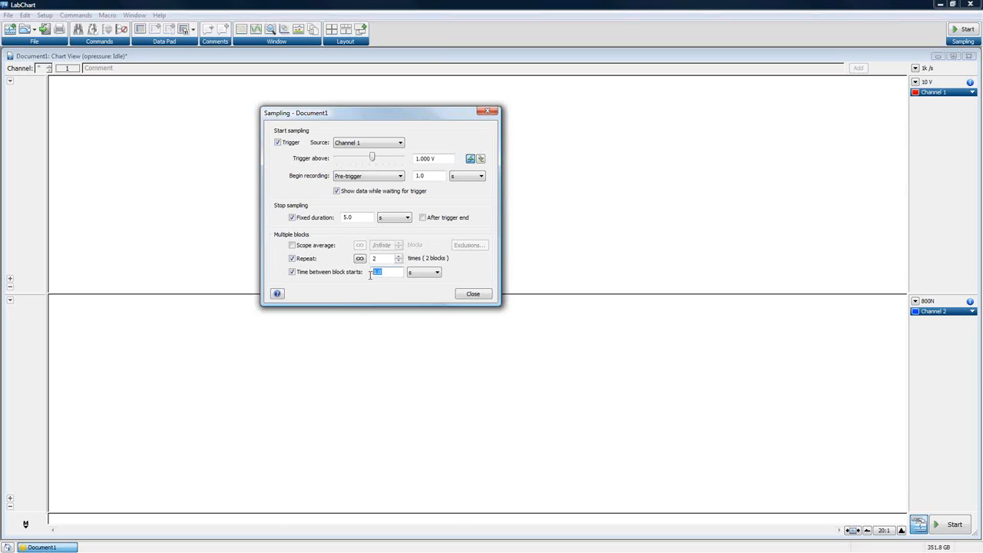
click(389, 273)
click(421, 273)
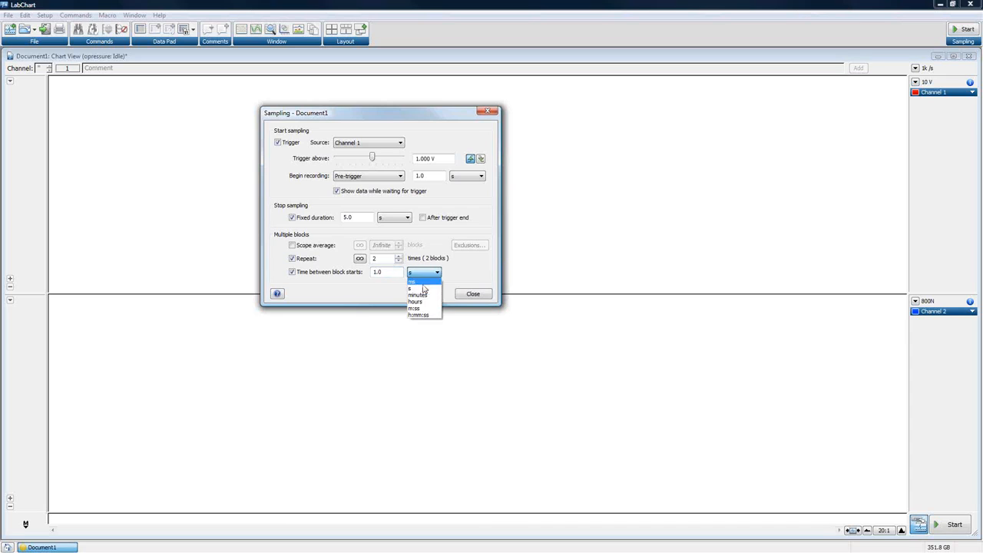
click(421, 297)
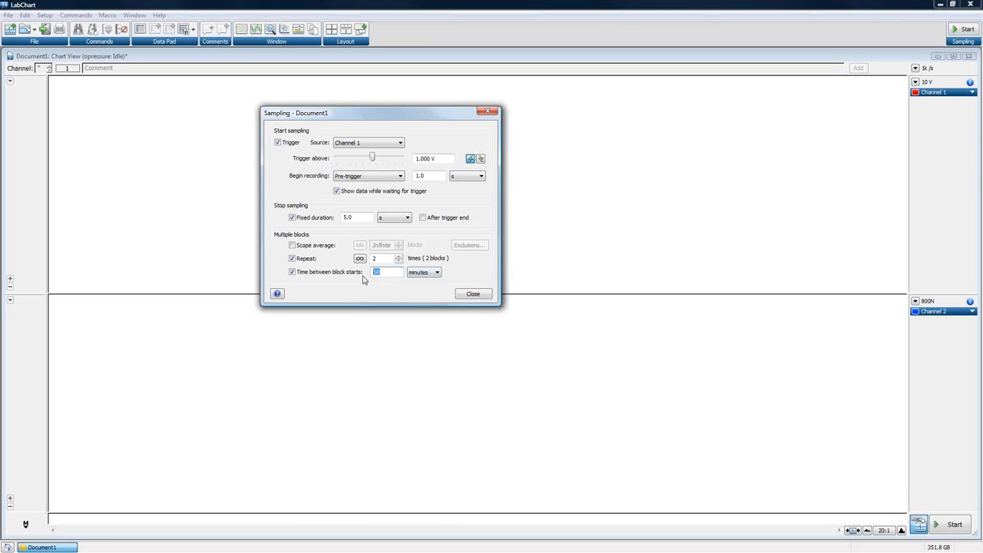
click(292, 271)
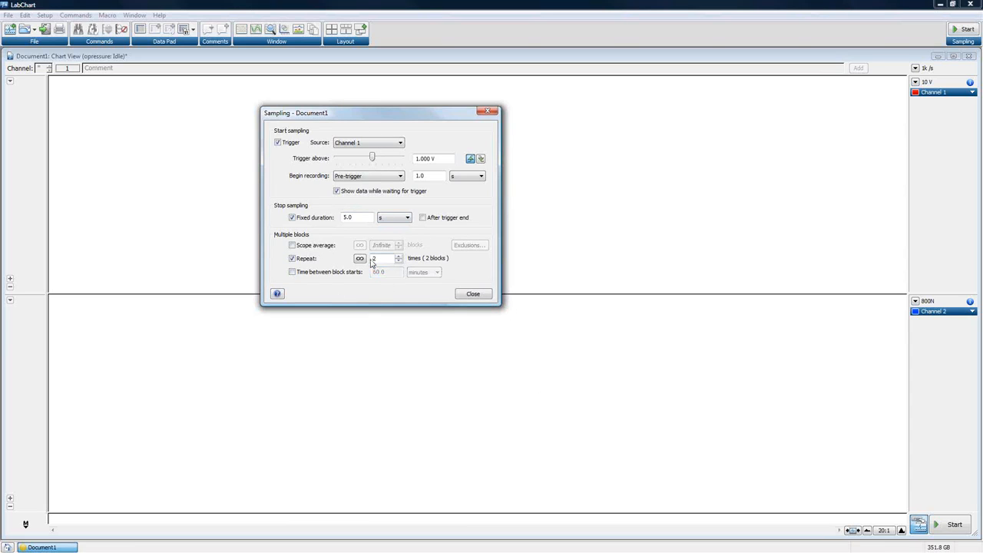
Step: Close the sampling settings and record the two triggered blocks
click(487, 295)
click(955, 29)
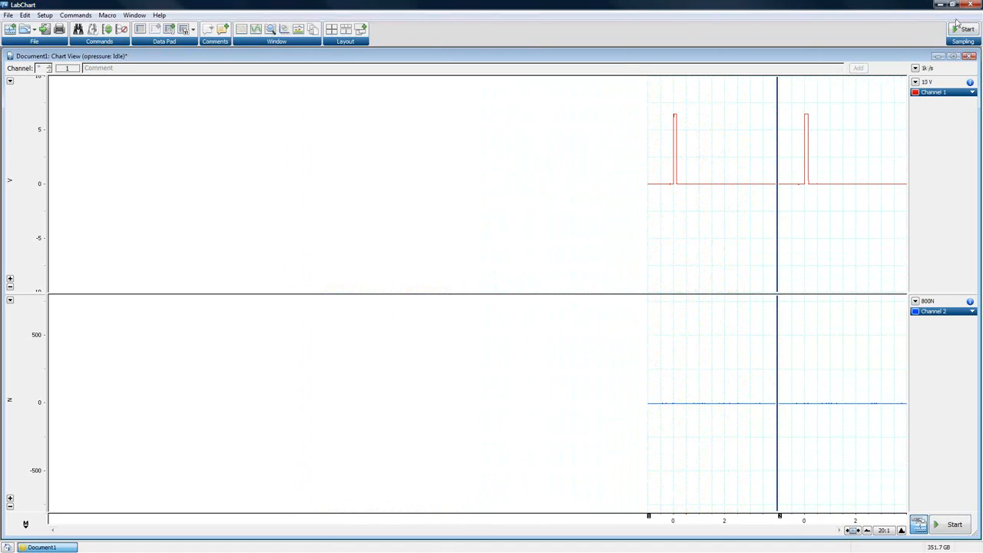
drag(794, 95, 865, 241)
click(875, 162)
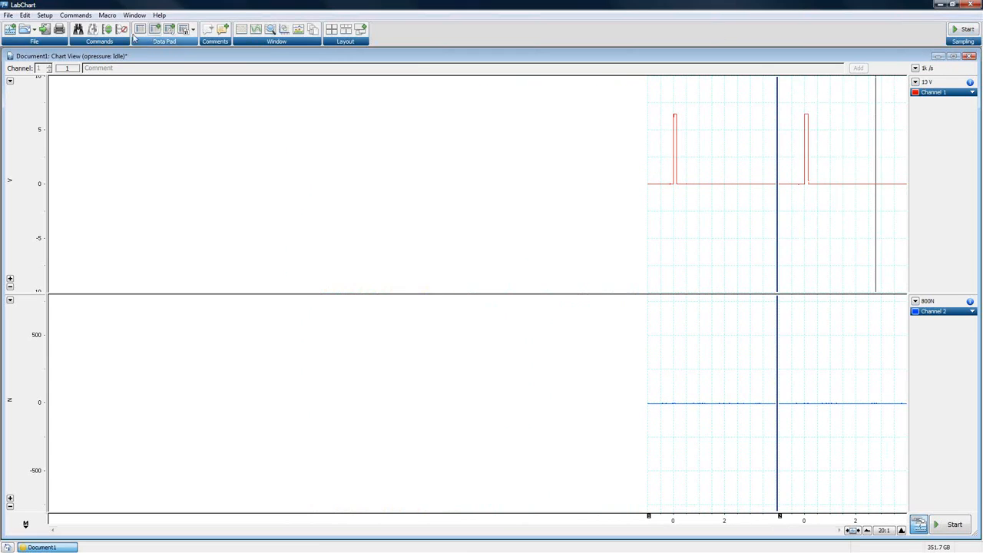
Step: Set the block repeats to infinite and turn off showing data while waiting for the trigger
click(44, 15)
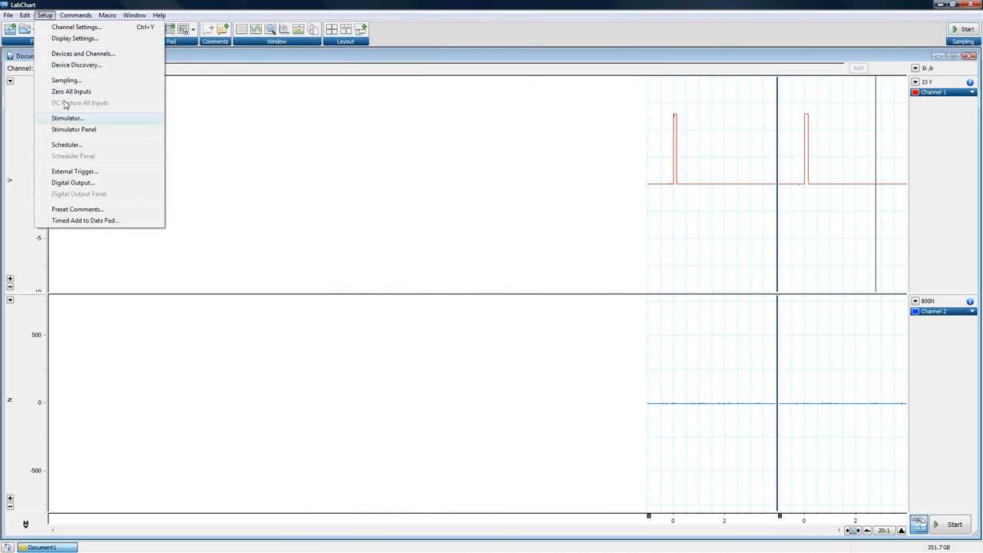
click(66, 80)
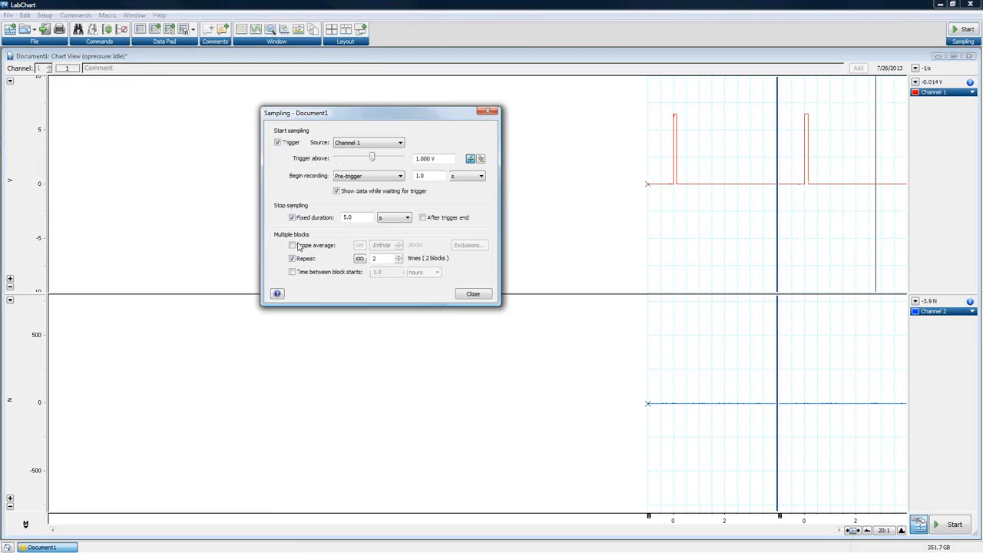
click(359, 258)
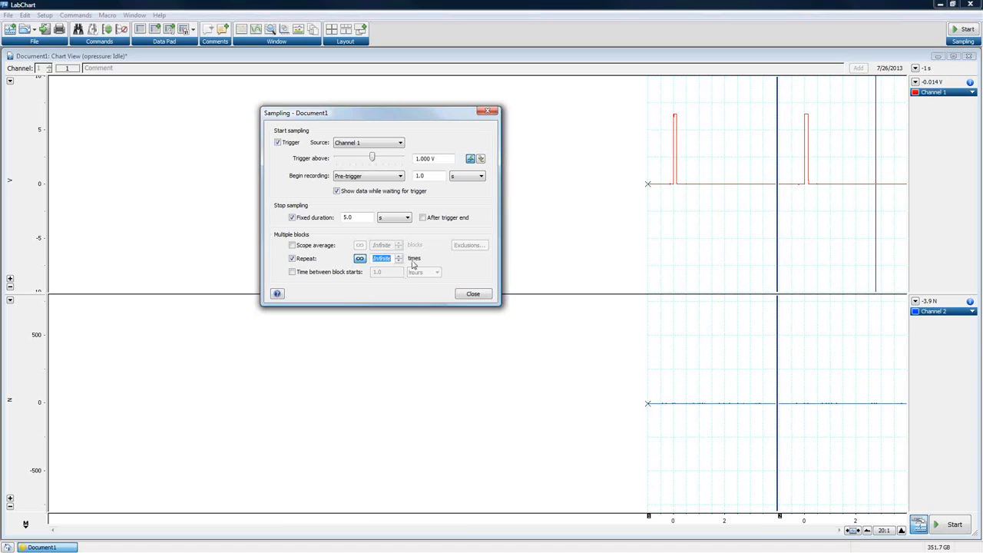
click(292, 260)
click(292, 260)
click(337, 191)
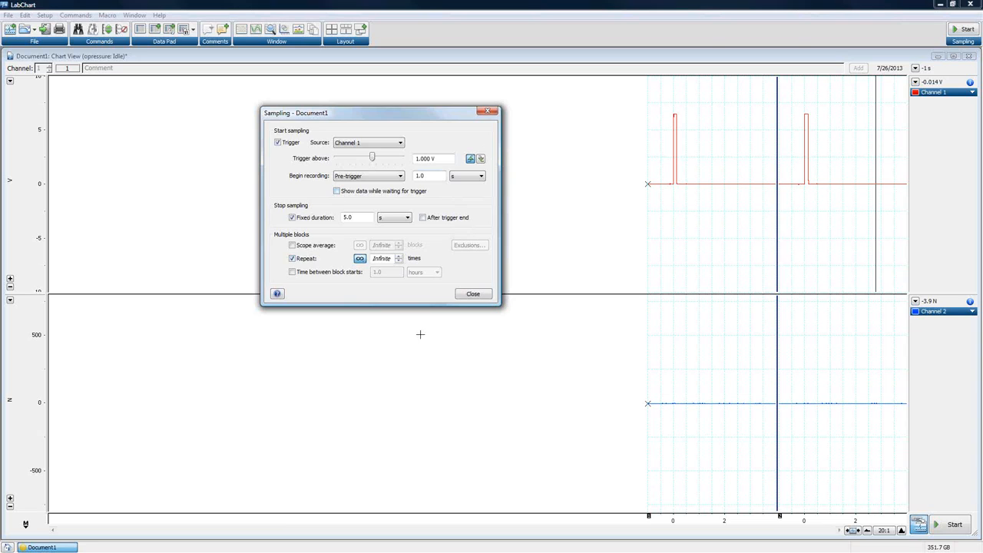
Step: Close the sampling settings and record a series of repeated blocks triggered by Channel 1
click(482, 295)
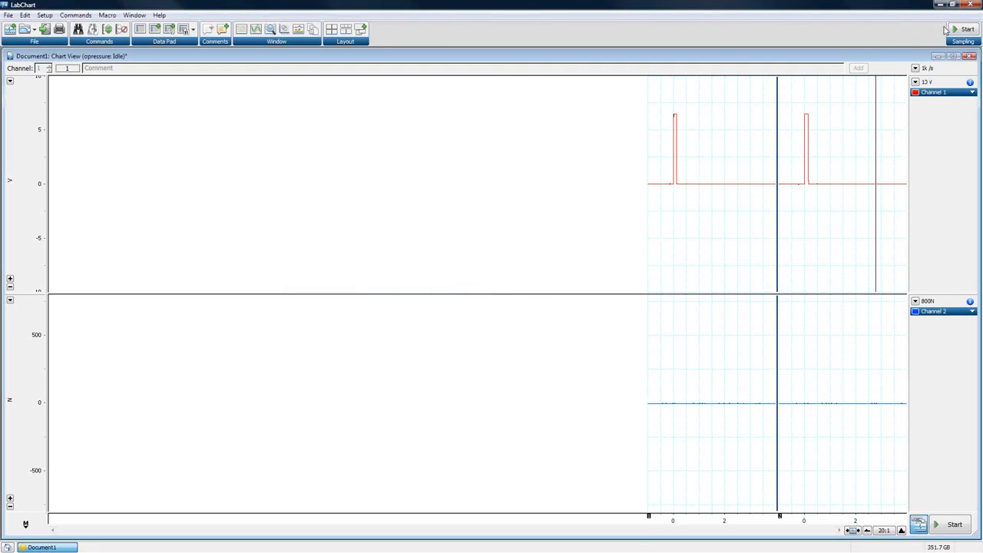
click(967, 30)
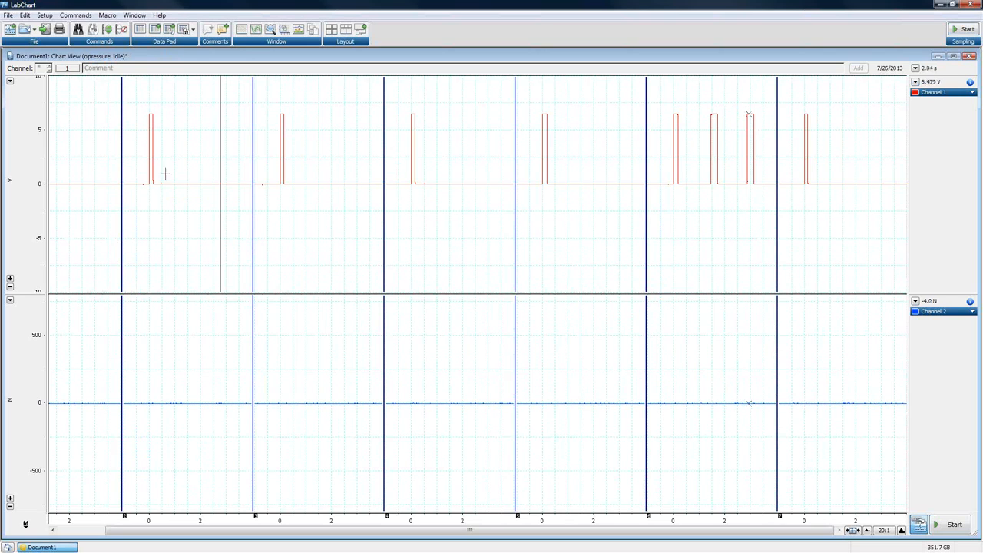
Step: Turn off the sampling trigger, record untriggered fixed-duration blocks with infinite repeats, and stop the recording
click(46, 17)
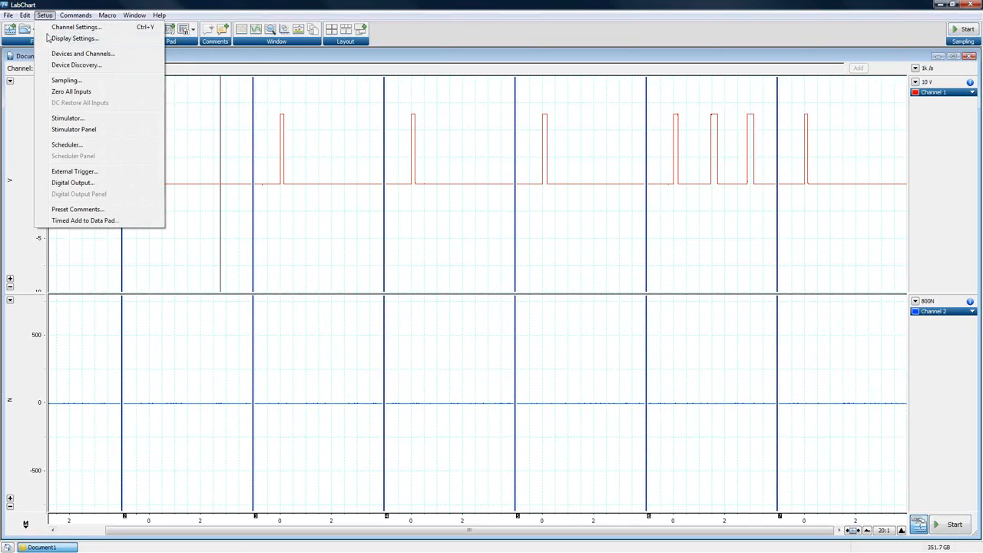
click(67, 81)
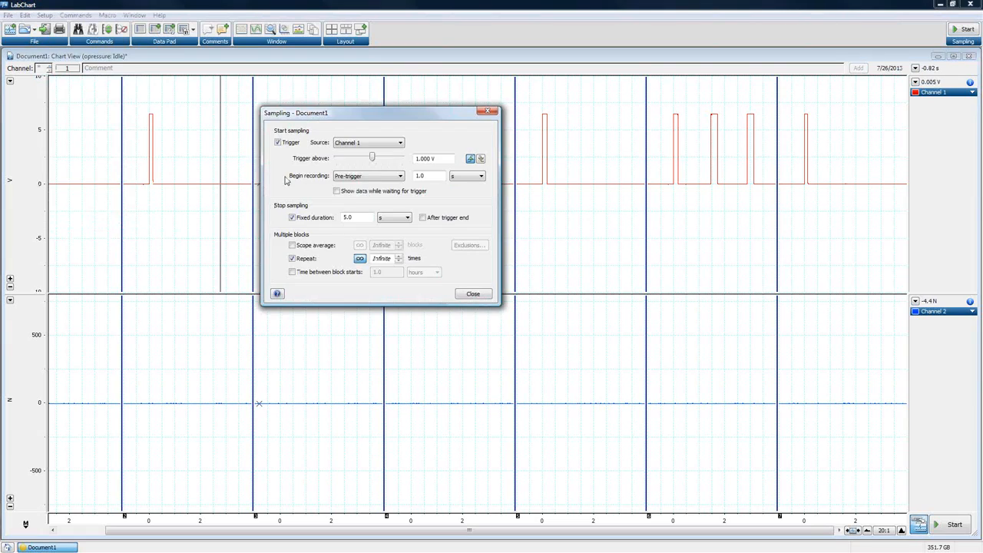
click(278, 142)
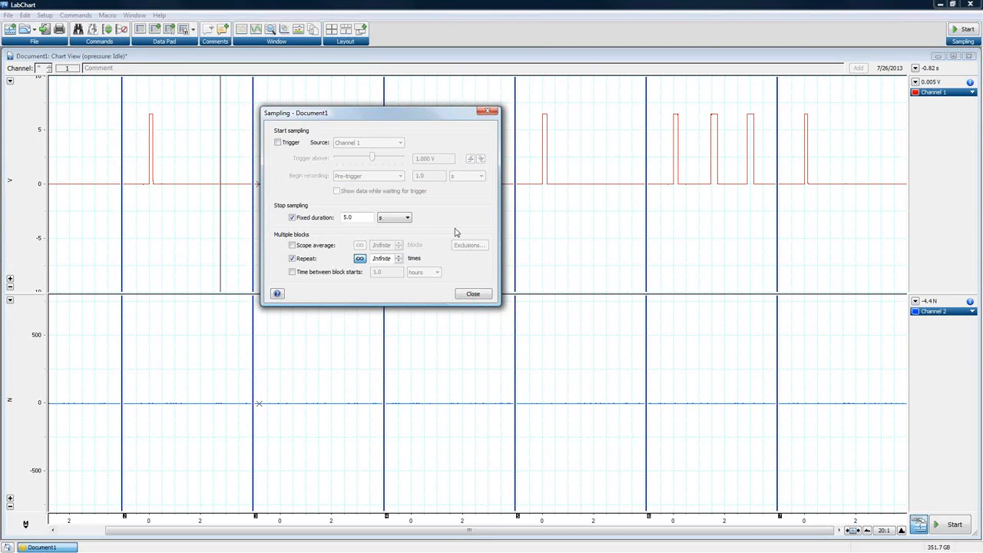
click(472, 294)
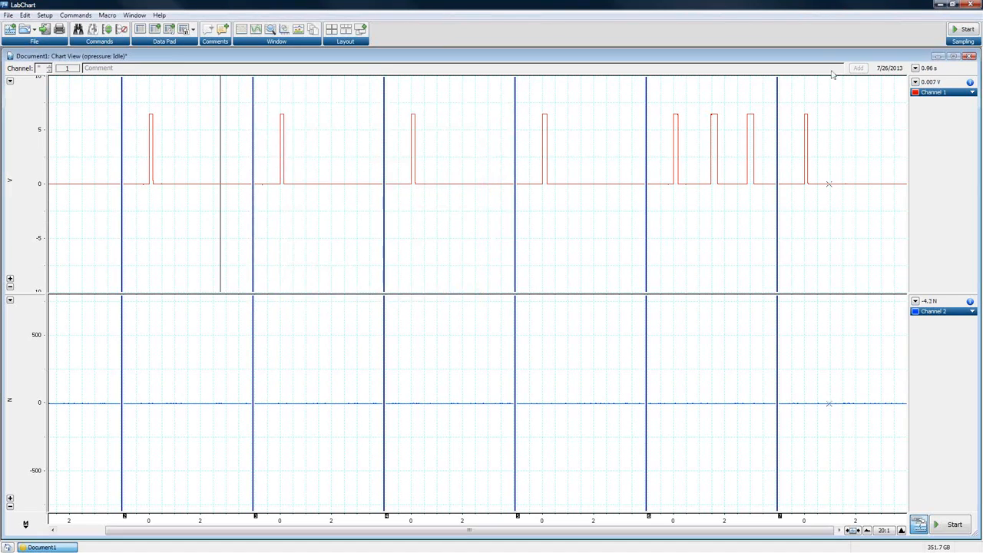
click(963, 29)
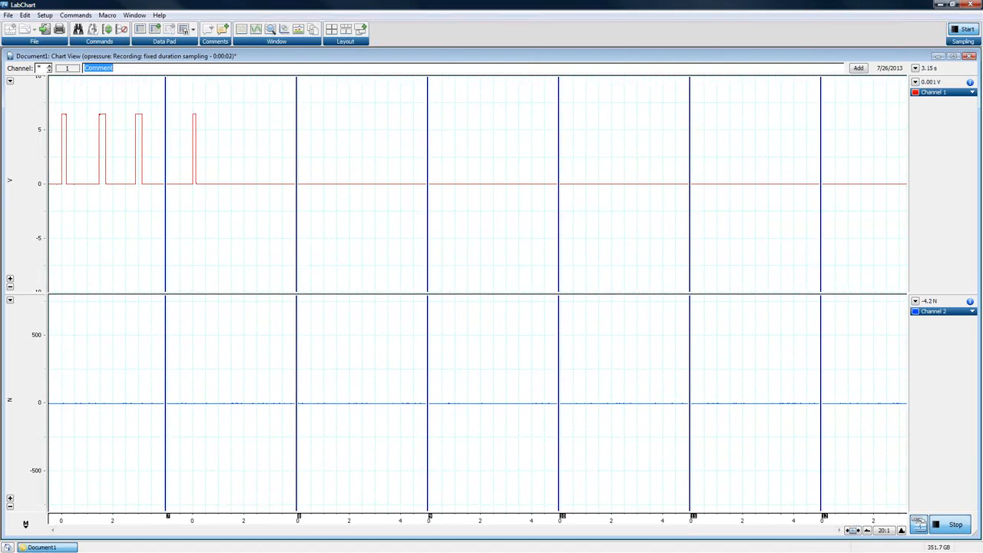
click(965, 30)
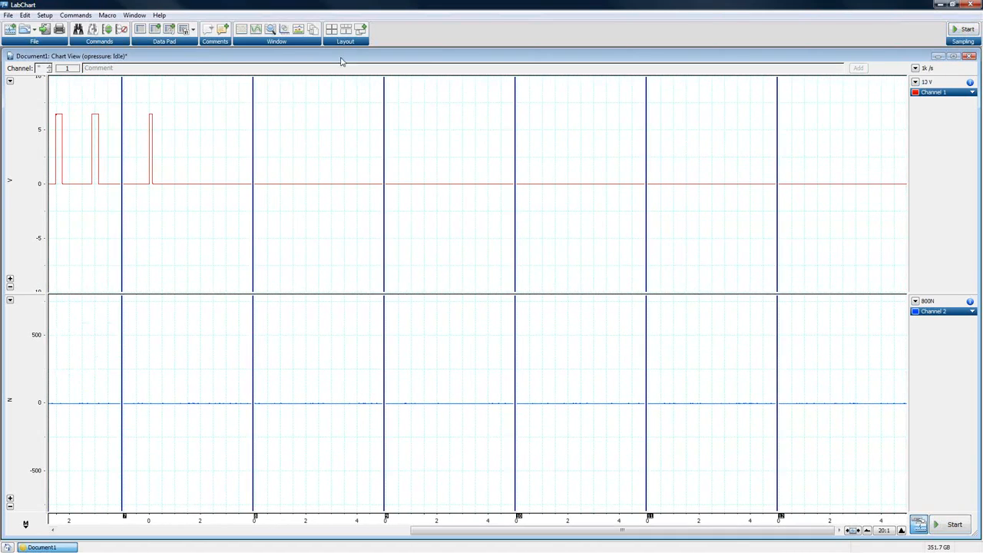
Step: Turn off block repeats and the fixed duration in the sampling settings
click(44, 15)
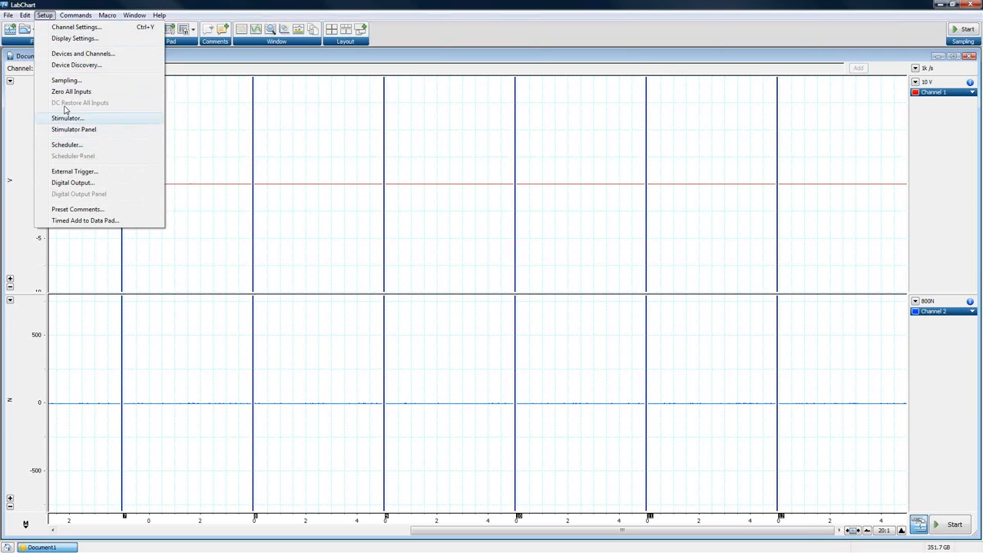
click(66, 80)
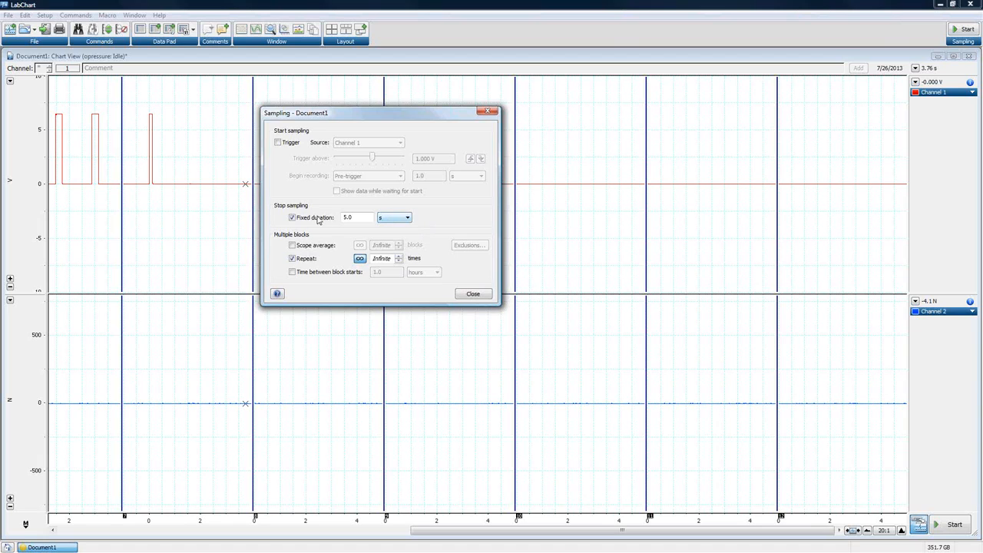
click(292, 259)
click(292, 217)
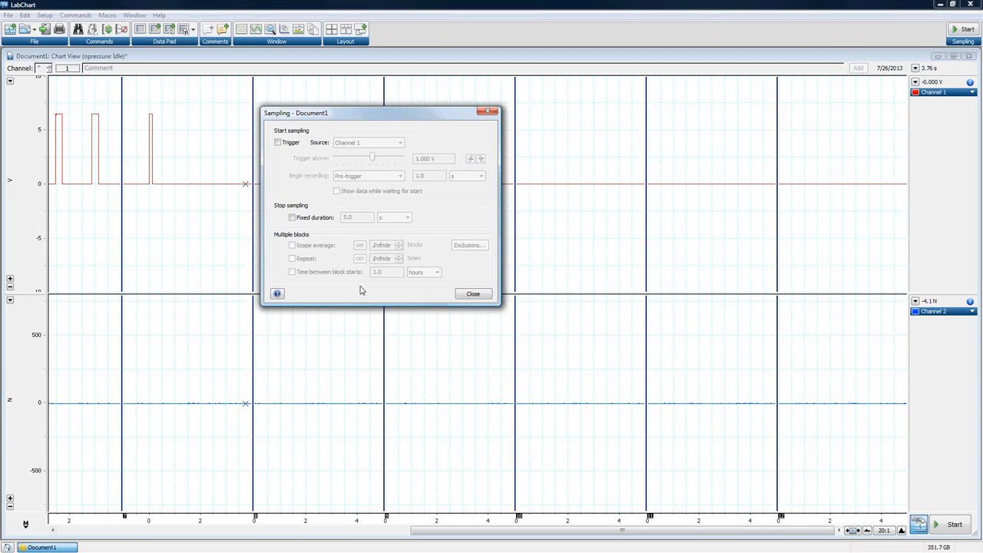
Step: Consult the help page on setting up custom sampling, and close the help and the sampling settings
click(277, 294)
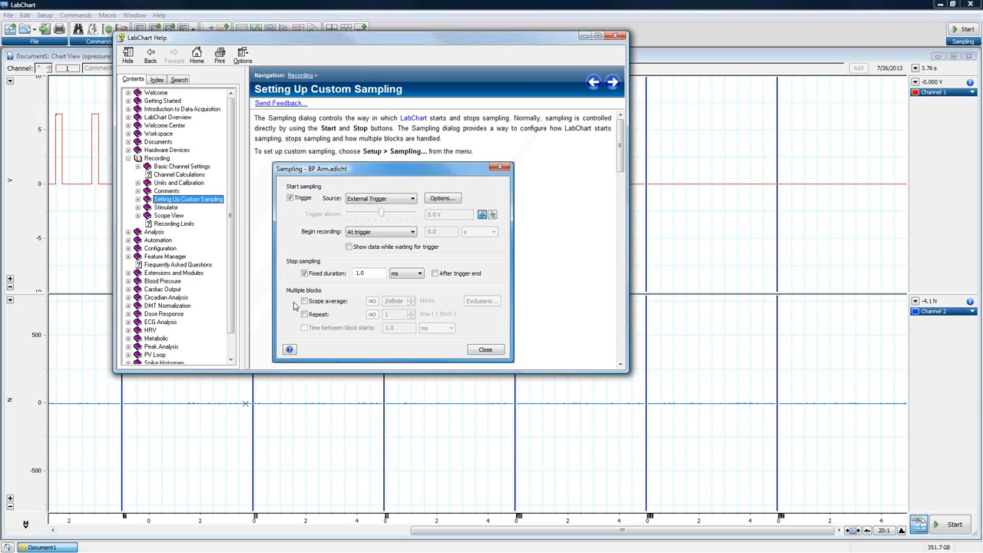
click(616, 37)
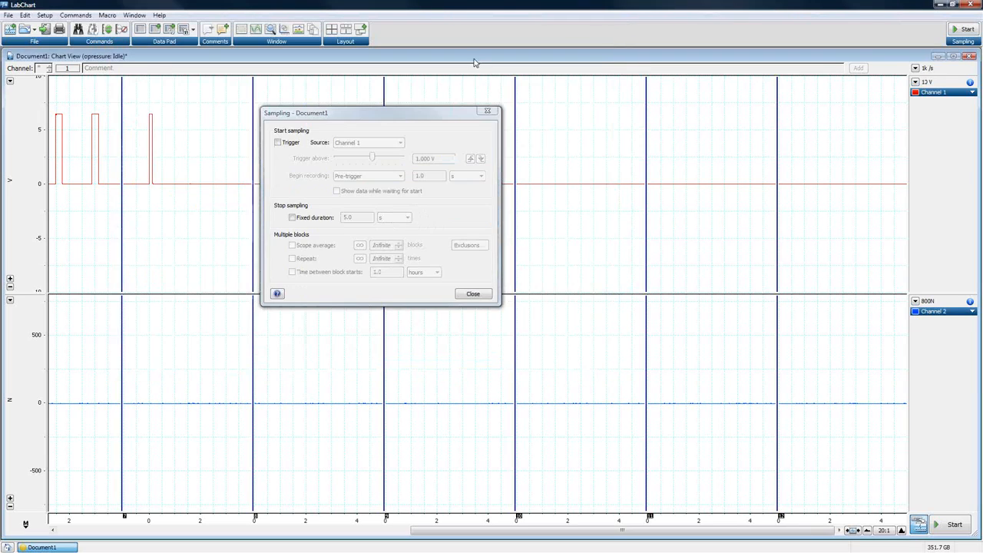
click(481, 296)
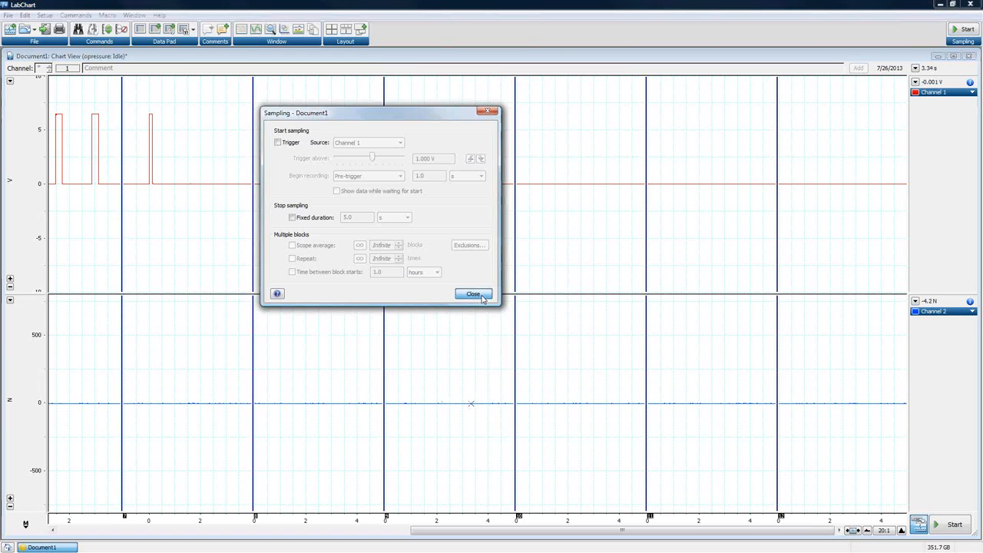
click(473, 294)
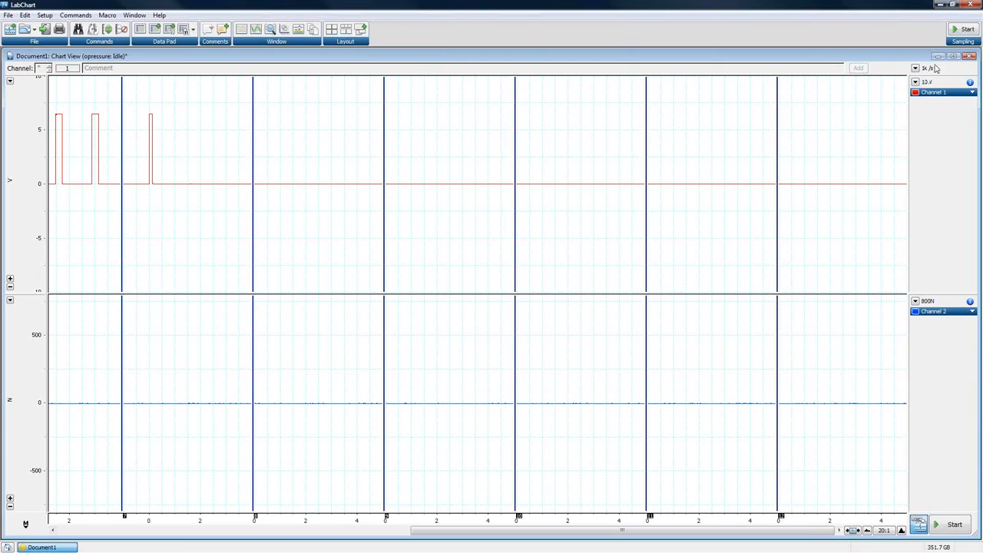
Step: Close the document without saving its changes and create a new document with 2 channels
click(968, 57)
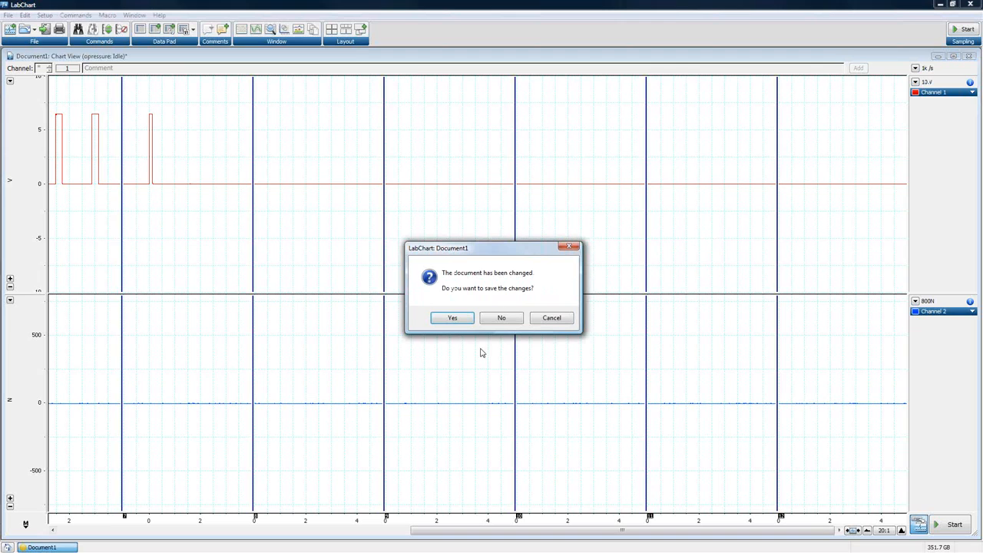
click(504, 318)
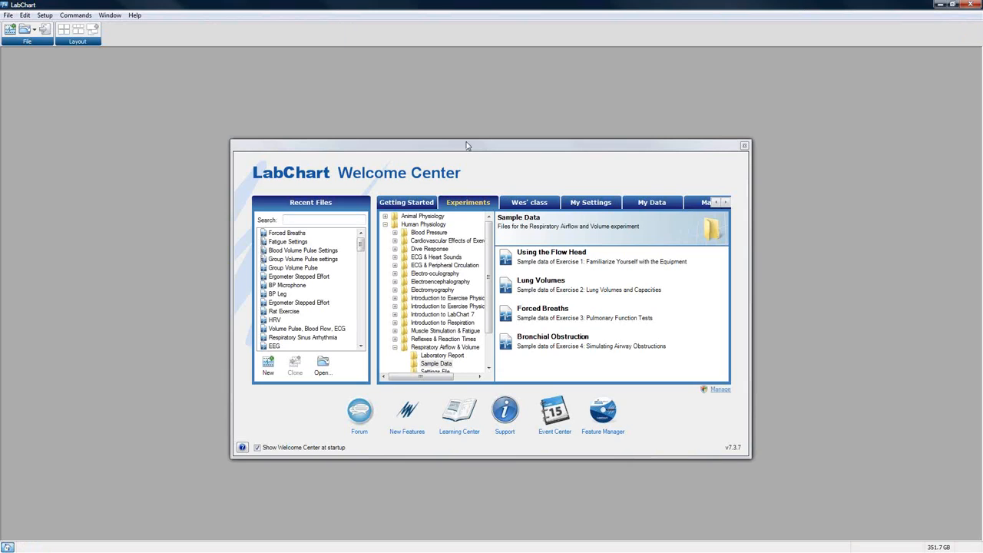
click(10, 29)
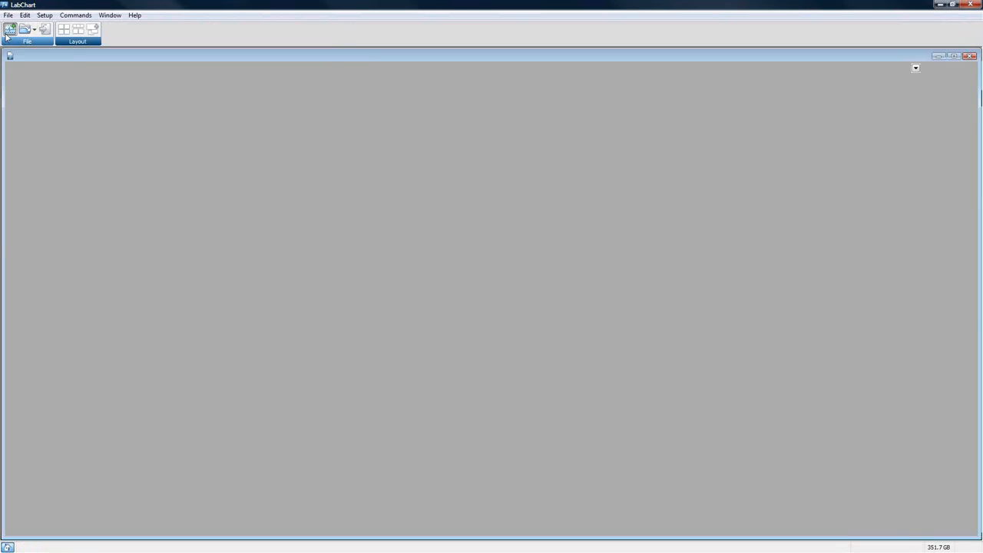
key(ctrl+y)
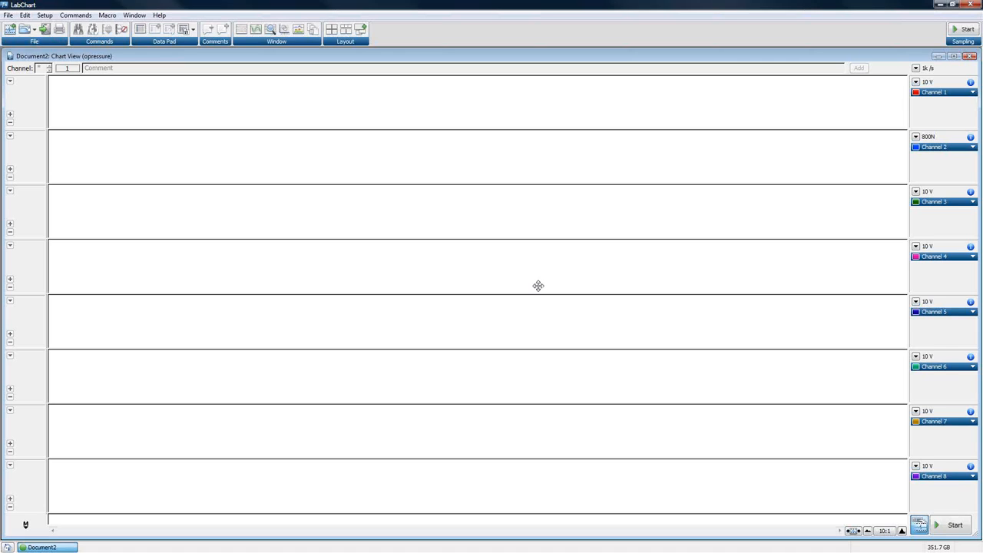
text(2)
key(Return)
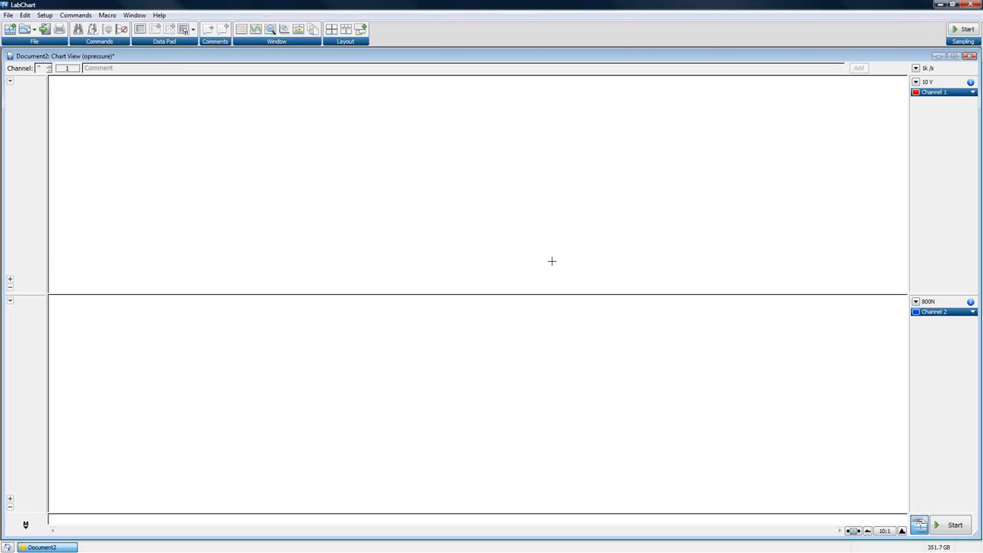
Step: Check in the Feature Manager's installed products that the Scheduler extension is enabled
click(159, 14)
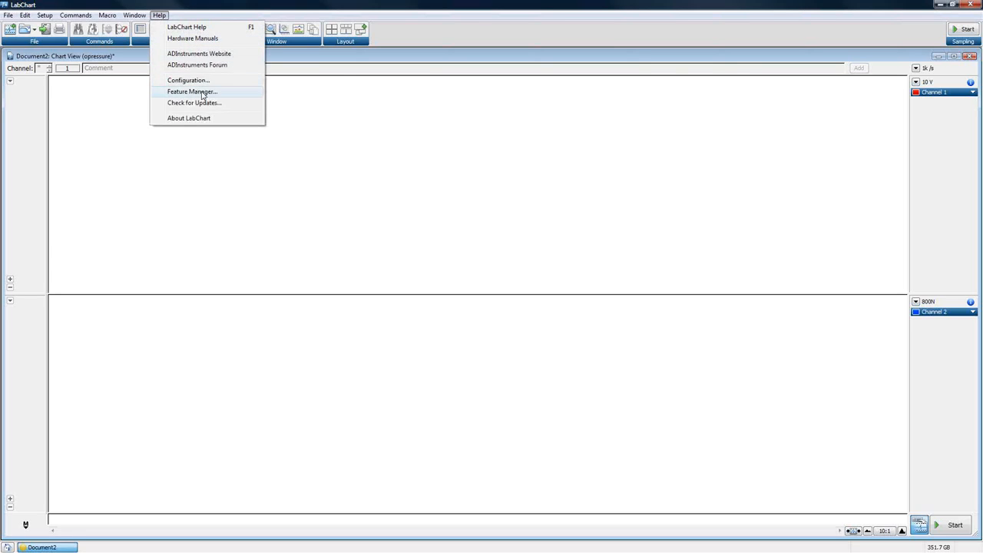
click(295, 116)
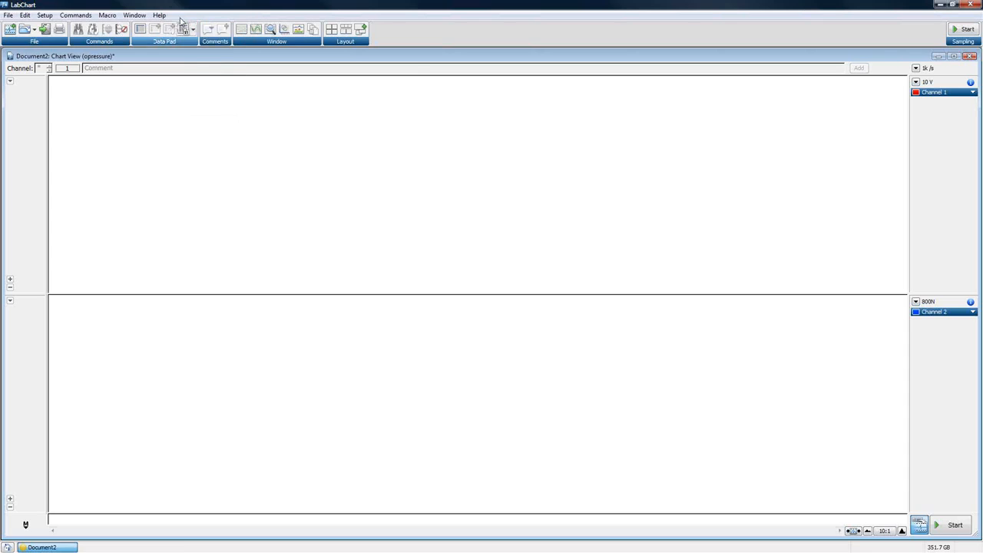
click(159, 15)
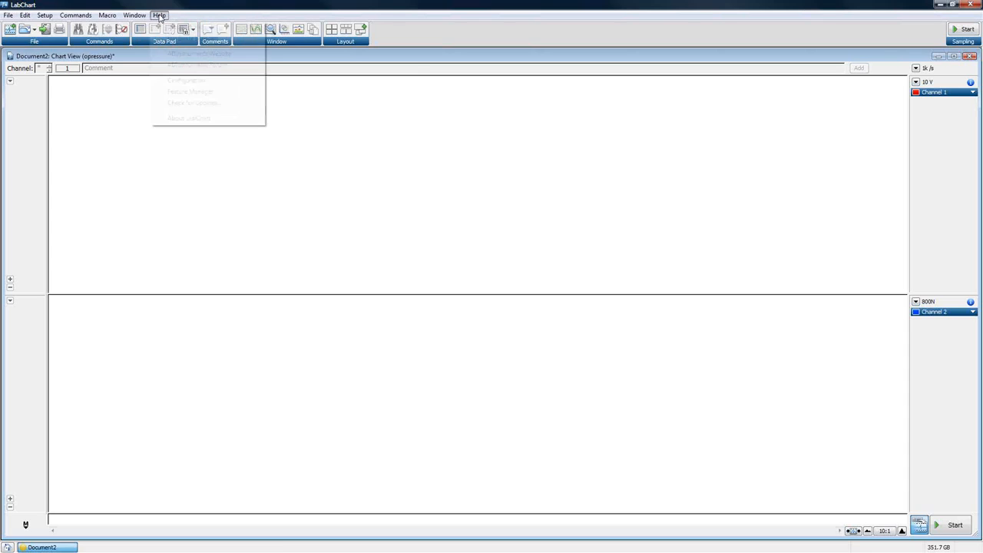
click(192, 93)
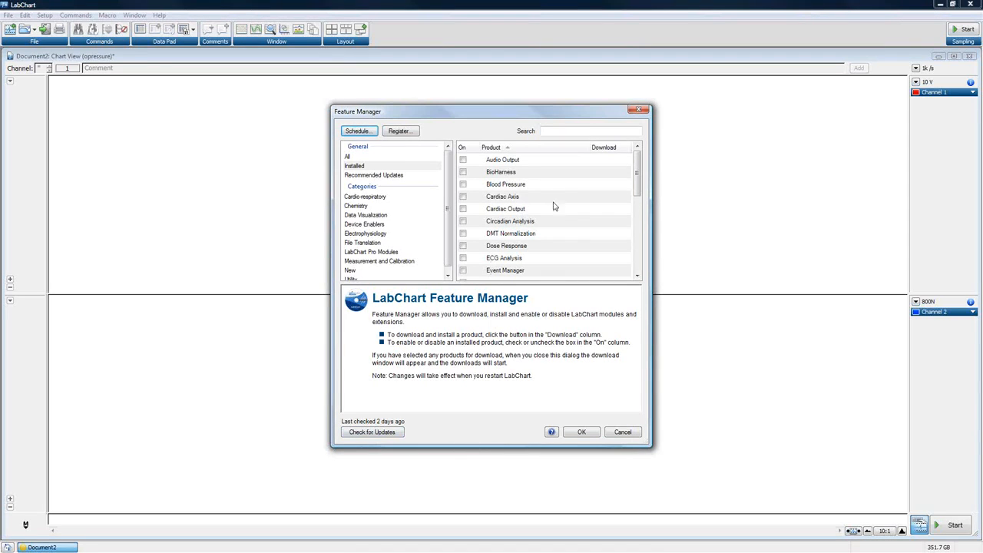
drag(637, 172, 643, 258)
click(503, 211)
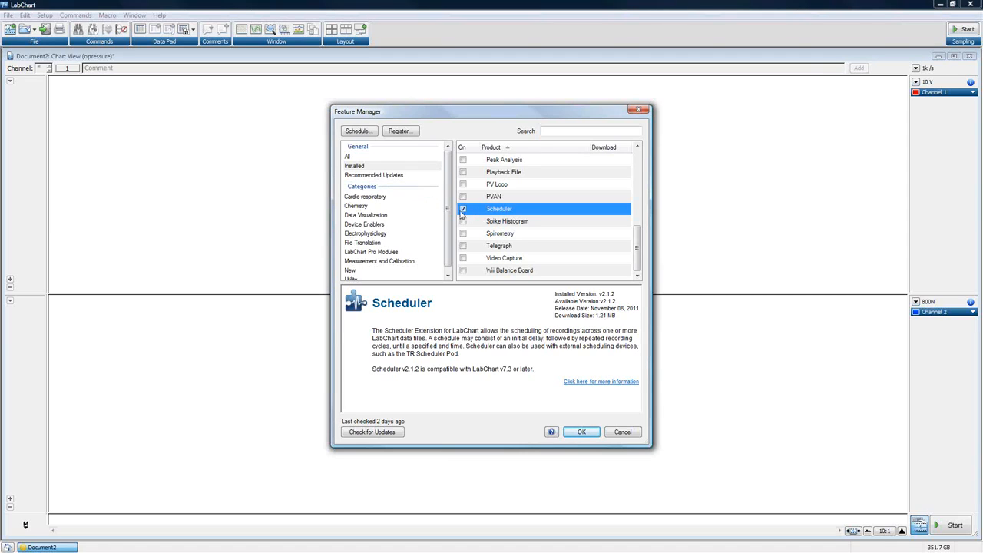
click(582, 433)
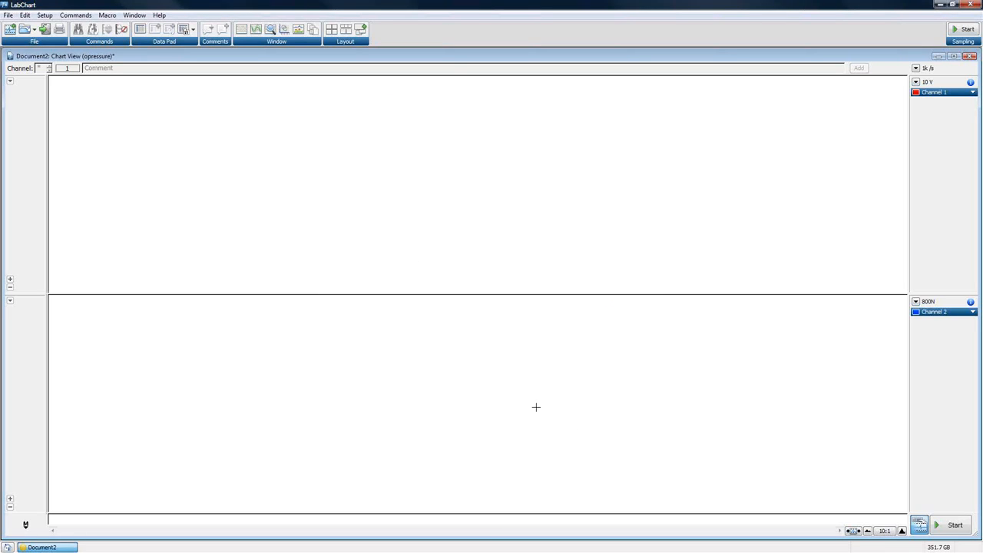
Step: Open the Scheduler settings for the new document and choose PowerLab as the scheduled device
click(45, 16)
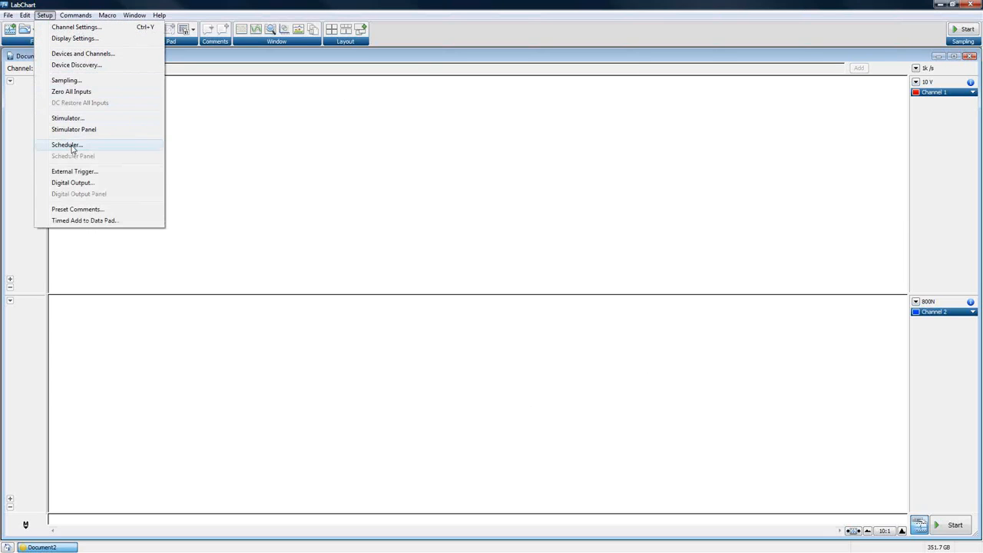
click(67, 145)
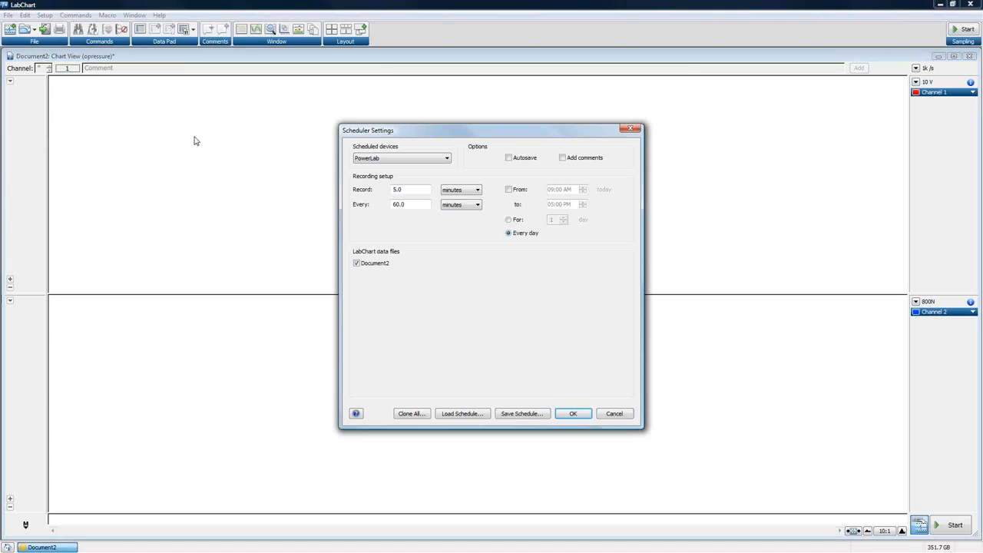
click(631, 129)
click(45, 16)
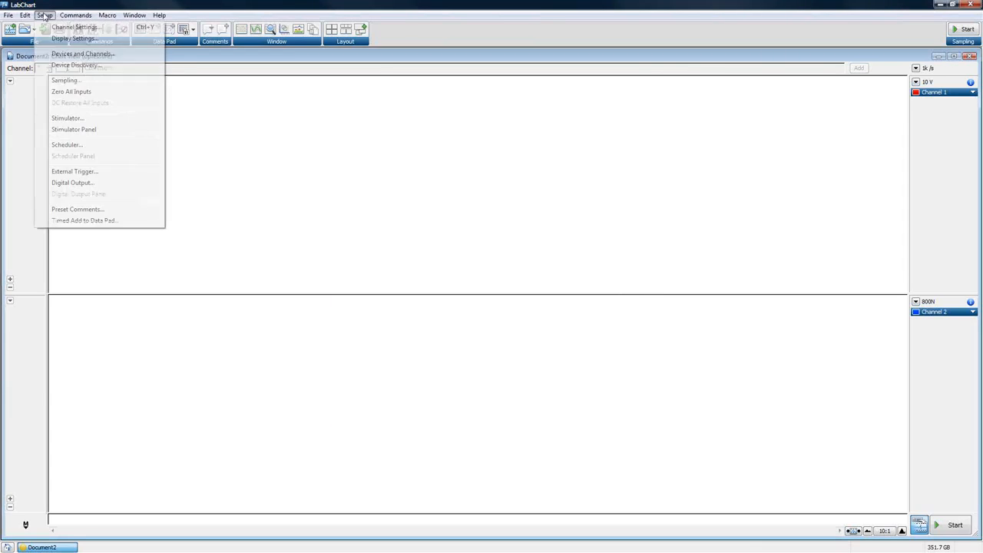
click(68, 145)
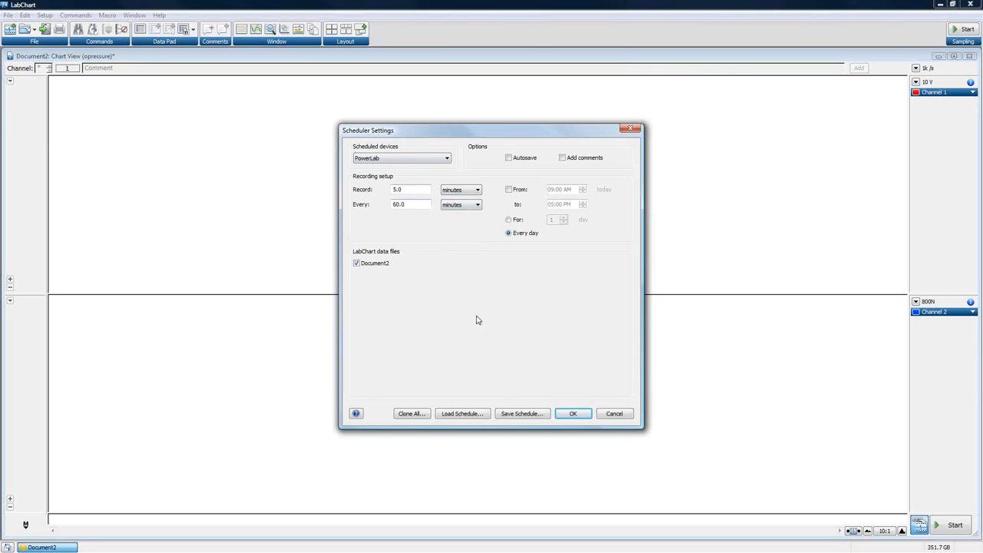
click(413, 159)
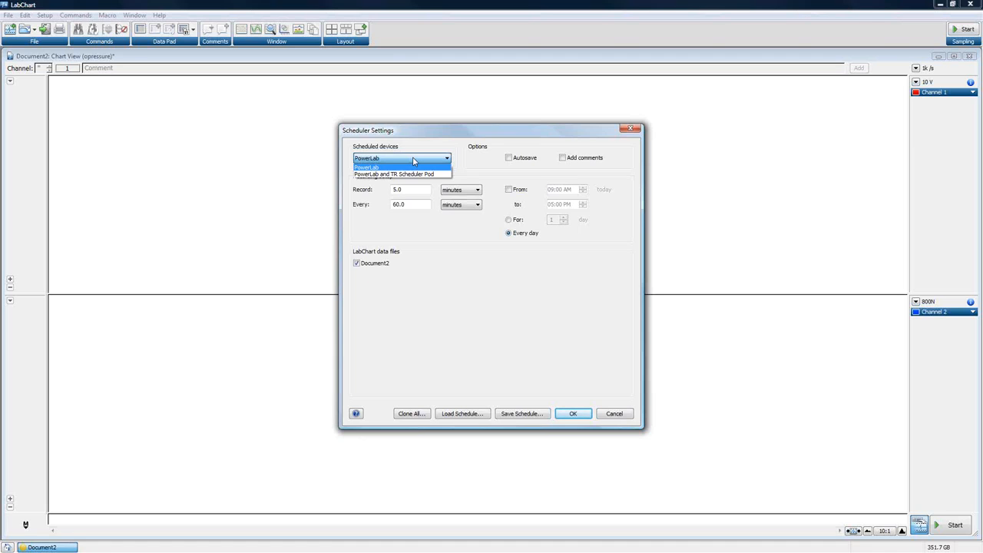
click(378, 167)
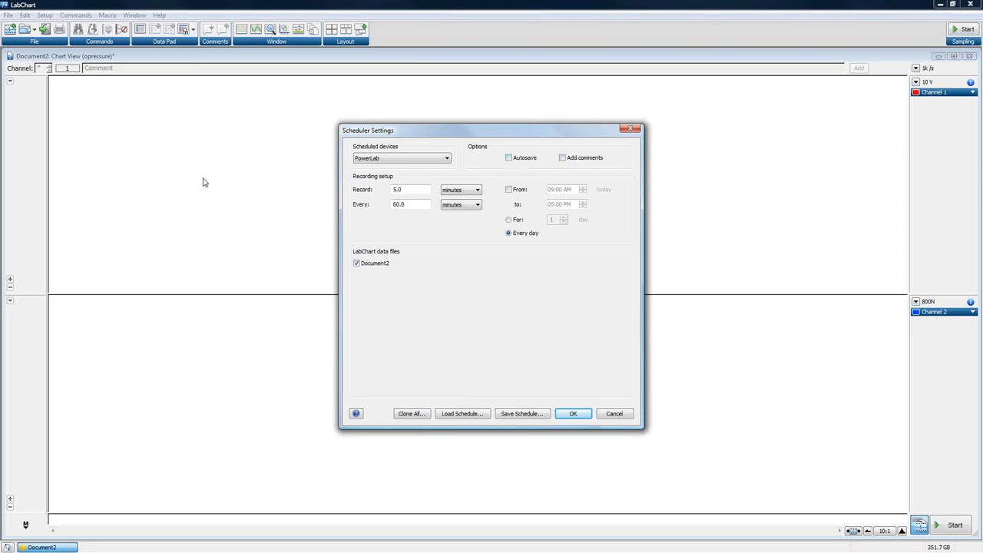
Step: Enable the Autosave and Add comments options for the schedule and try to accept the settings
click(512, 160)
mouse_move(496, 160)
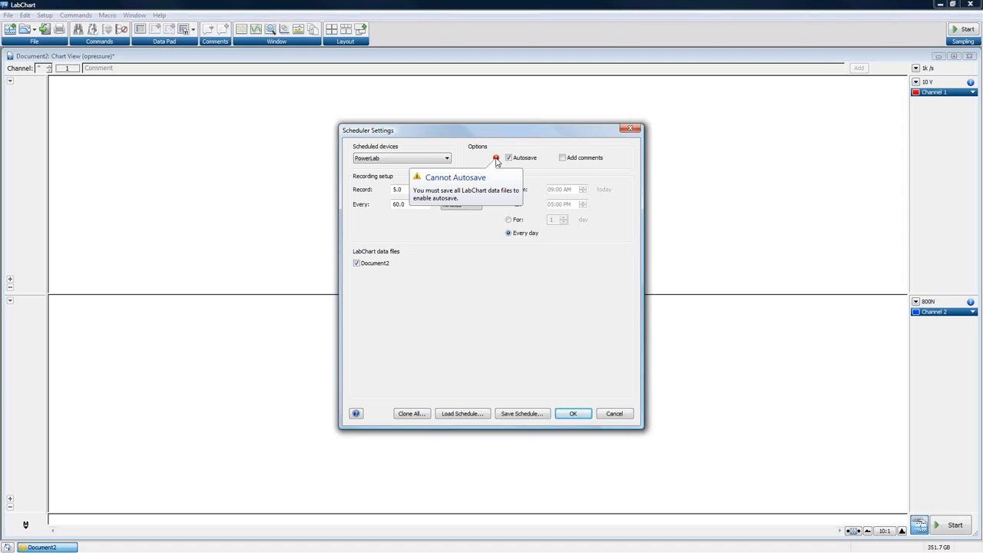
click(562, 158)
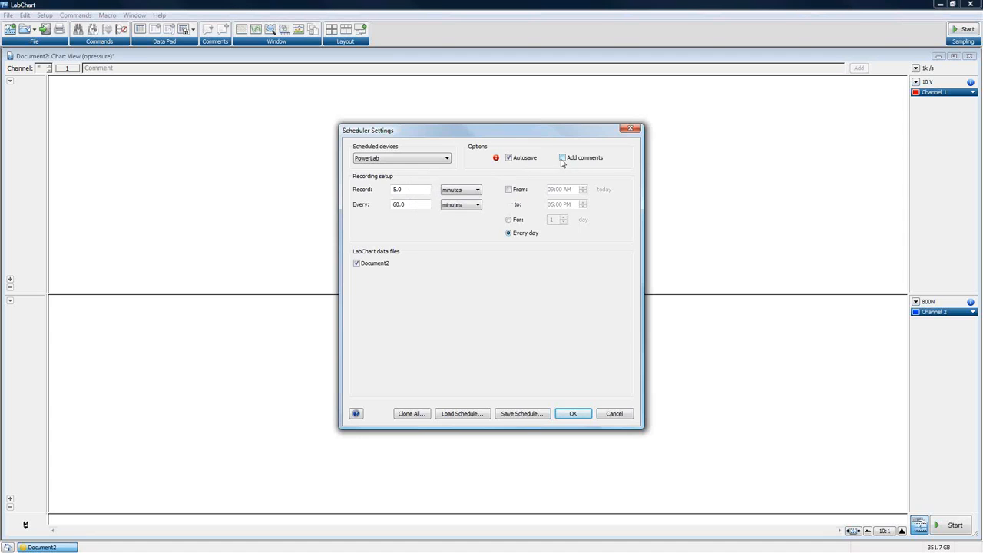
click(573, 413)
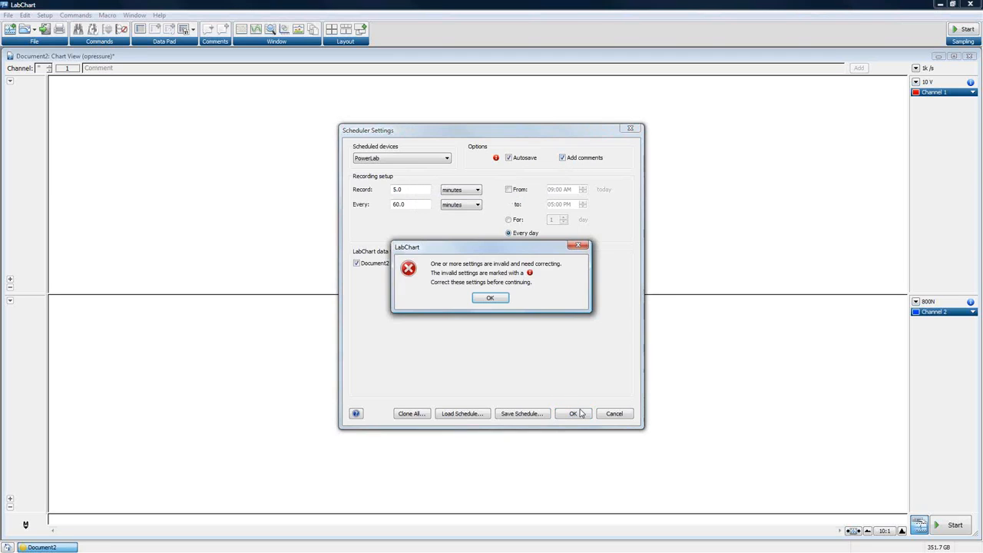
Step: Dismiss the invalid settings message, disable the Autosave and Add comments options, and close the Scheduler settings
click(498, 299)
click(507, 158)
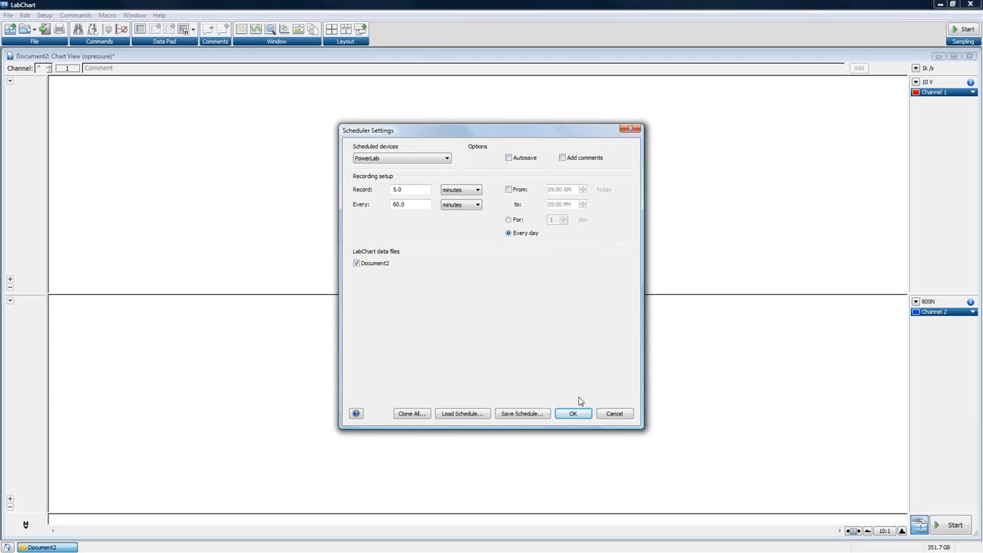
click(574, 413)
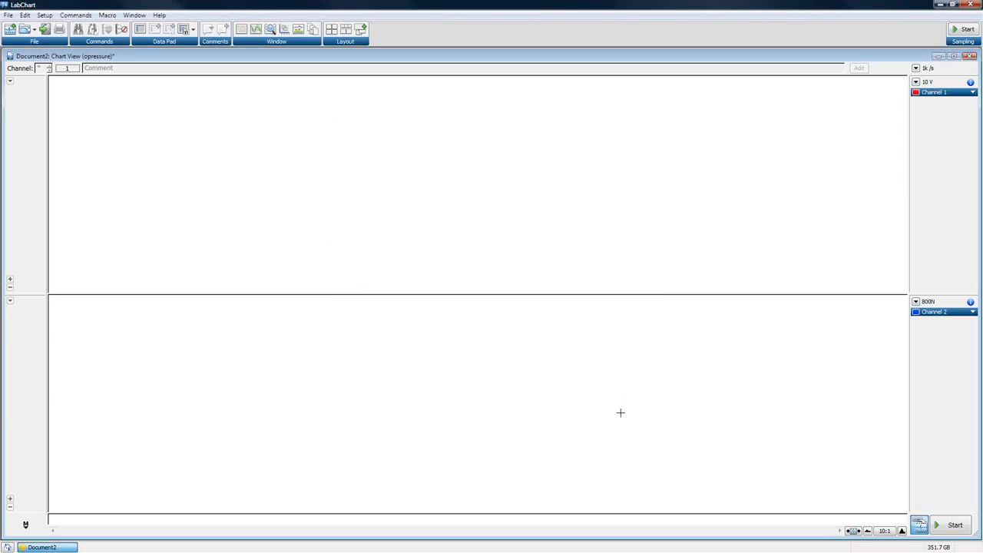
Step: Save the two-channel document to the Desktop as a LabChart Data File named Test
click(8, 16)
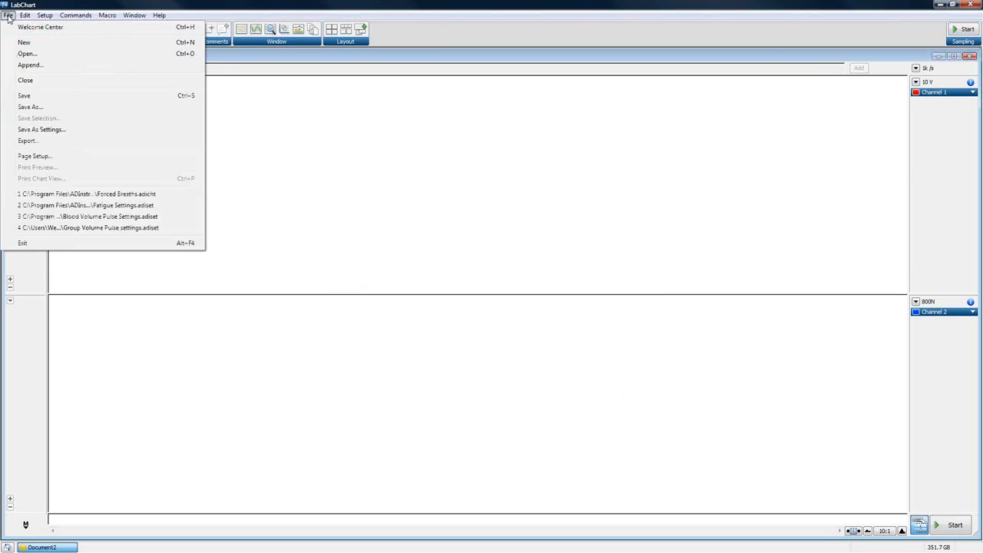
click(34, 108)
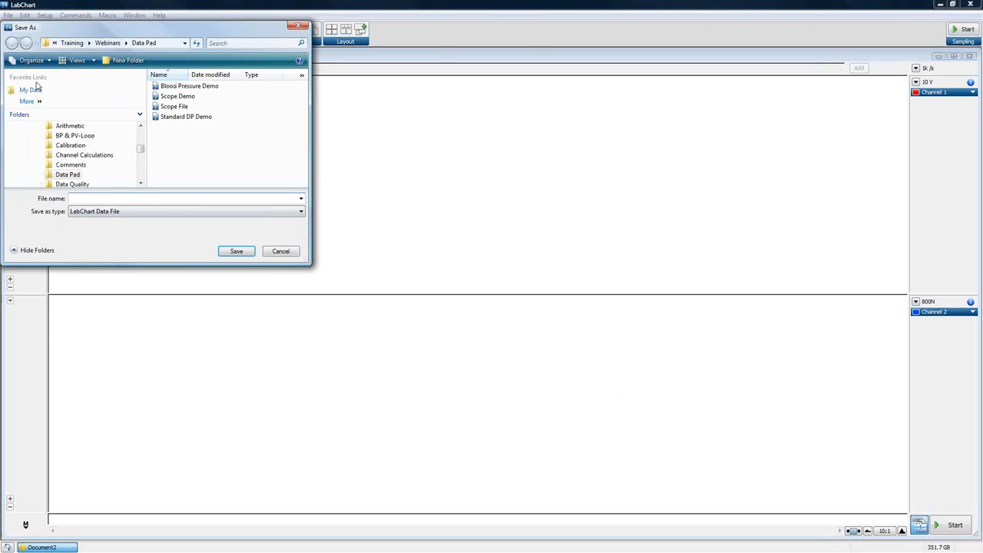
drag(142, 151, 140, 124)
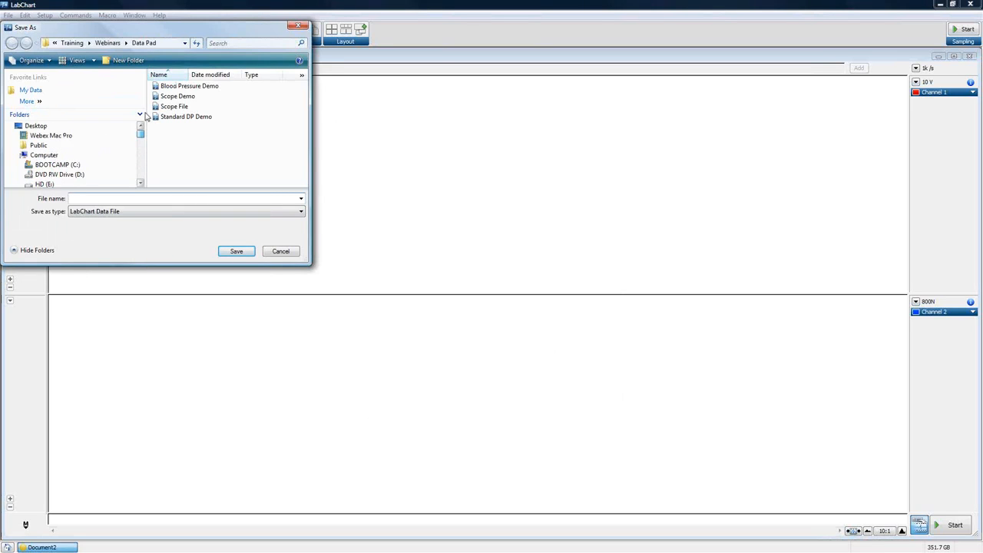
click(32, 126)
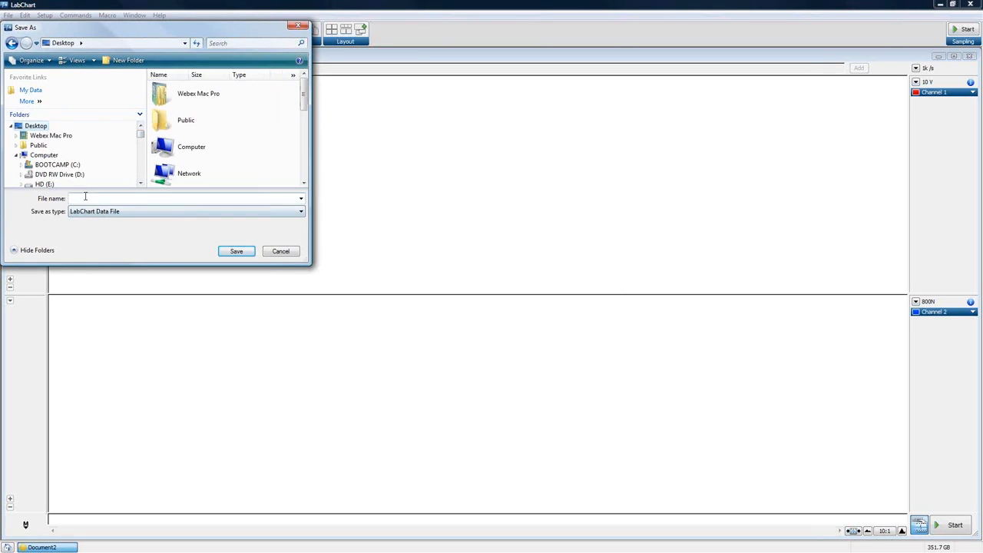
text(Test)
click(238, 251)
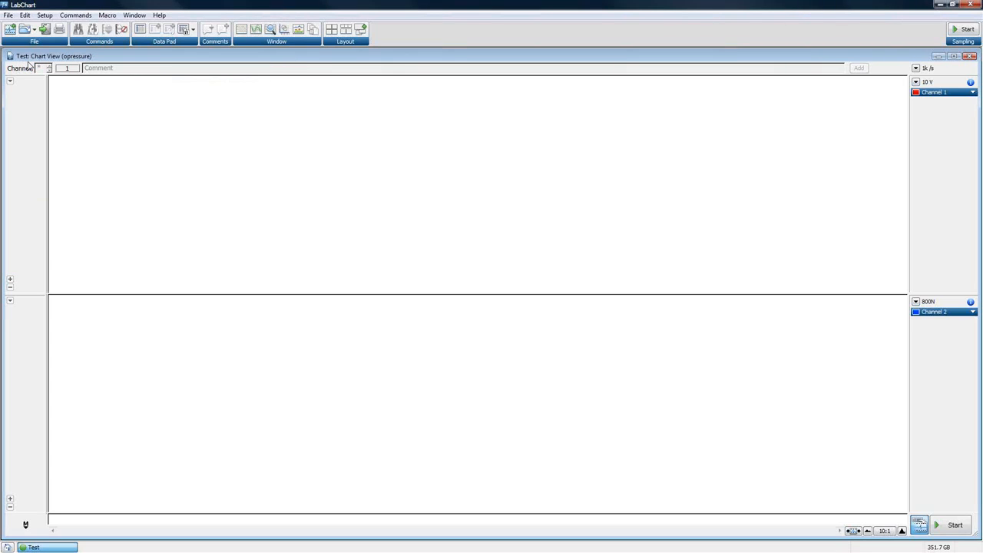
Step: Reopen the Scheduler settings for the Test document and enable the Autosave and Add comments options
click(45, 15)
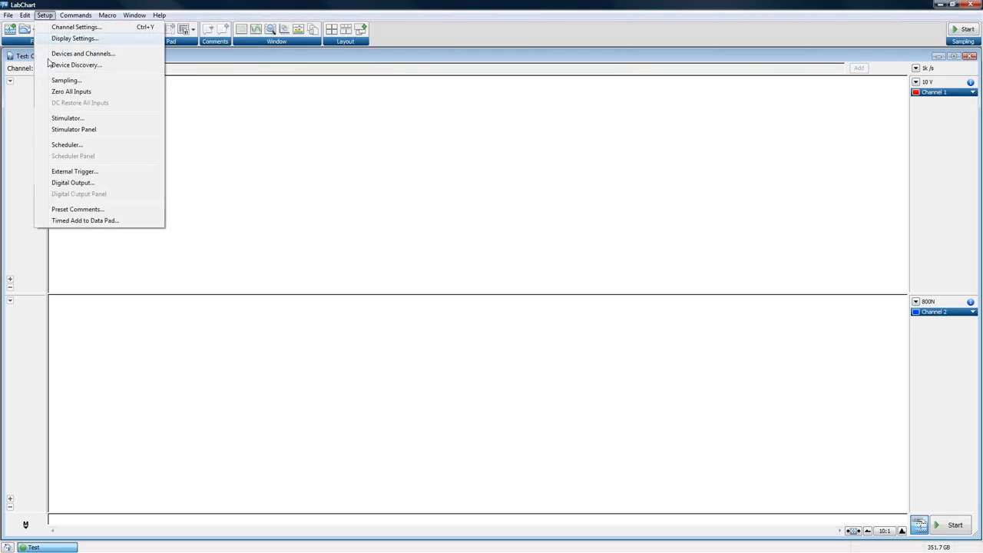
click(69, 145)
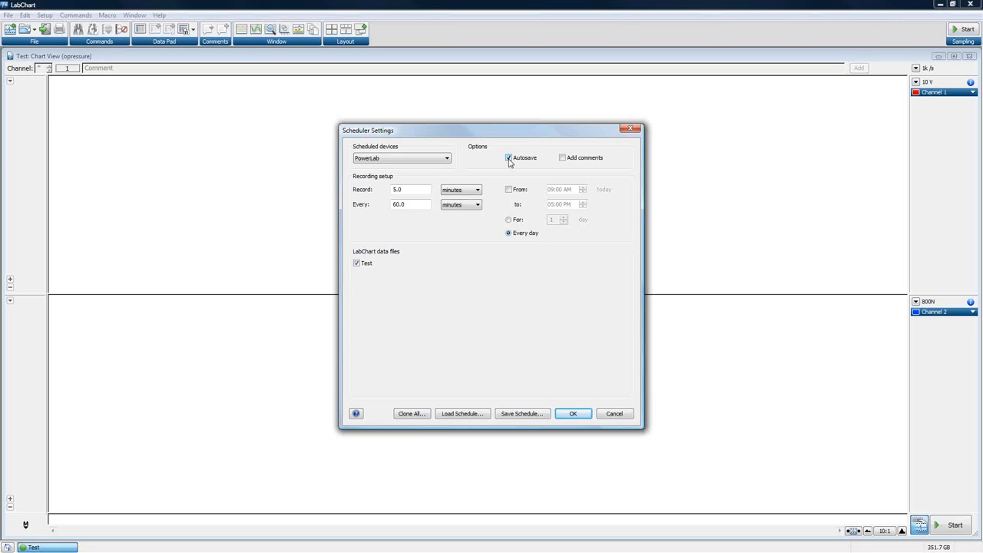
click(563, 157)
Step: Set the schedule to record for 5 s every 15 s
click(462, 196)
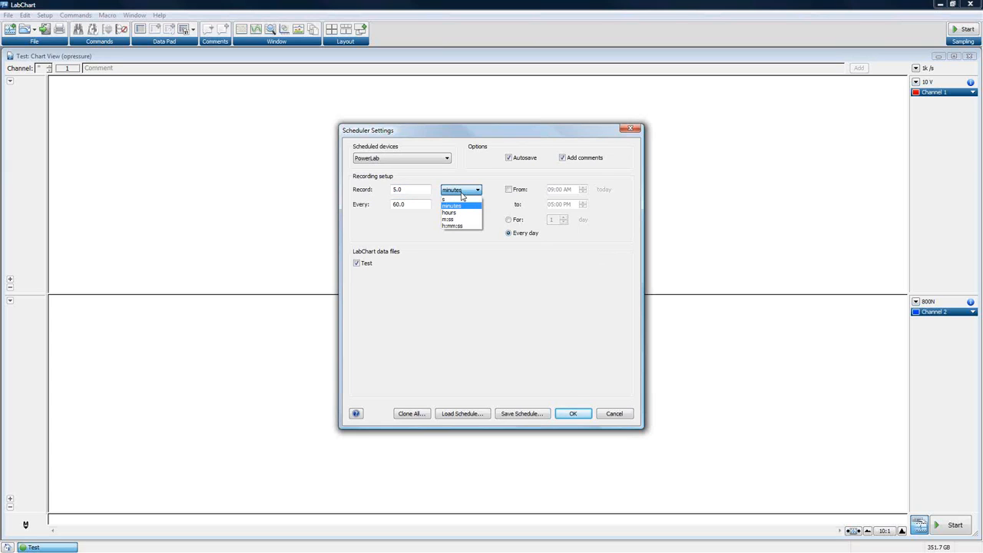
click(430, 181)
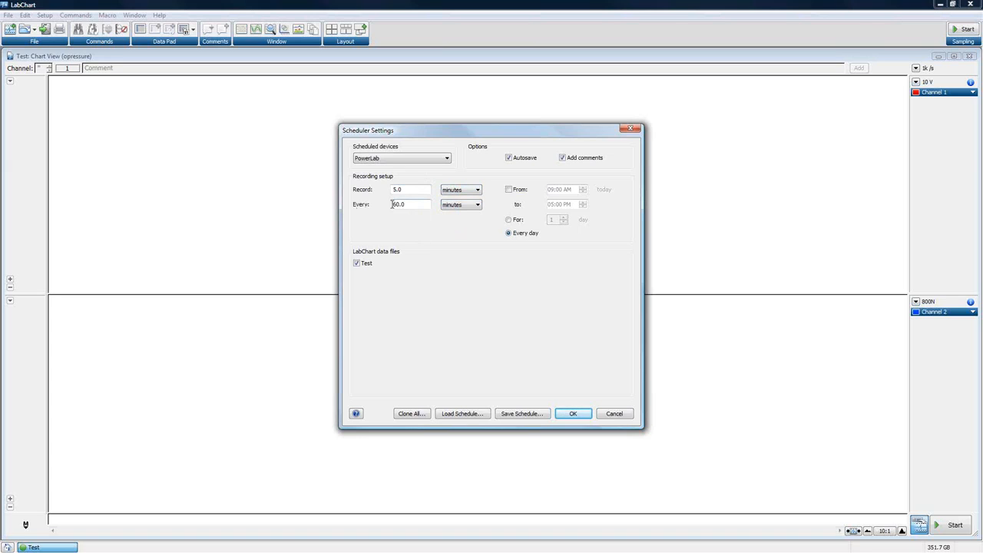
click(454, 190)
click(453, 201)
click(451, 205)
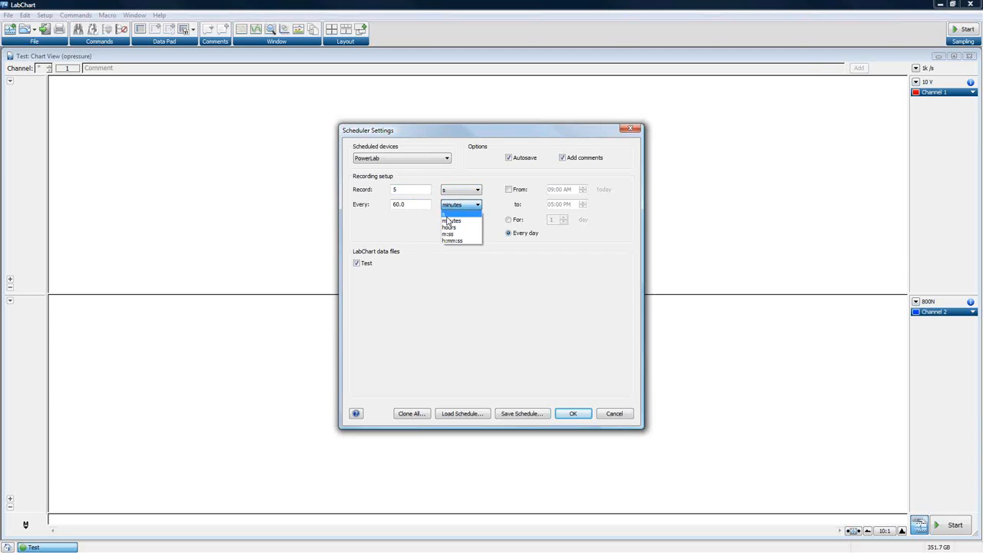
click(449, 217)
text(15)
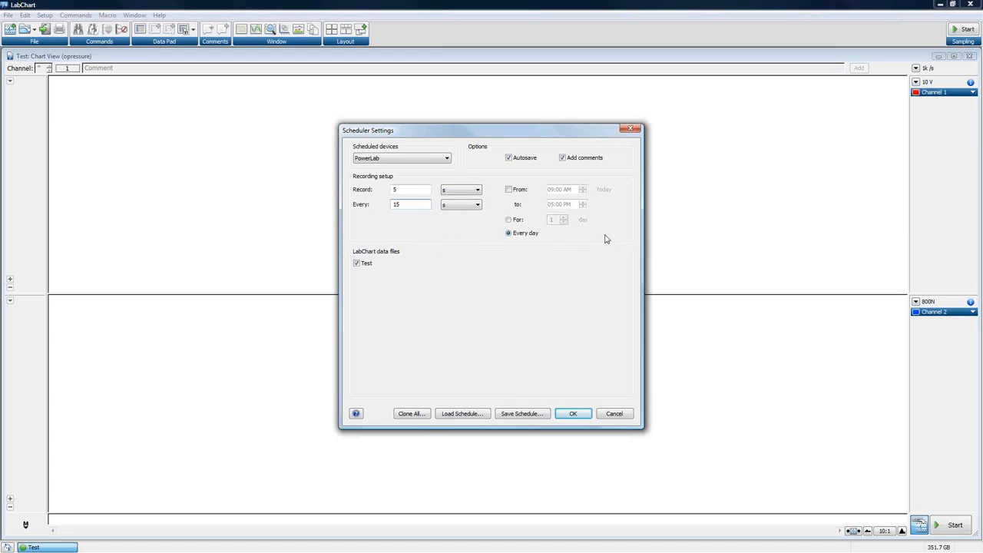
Step: Limit the schedule to 09:00 AM to 05:00 PM, set it to repeat every day, and accept the settings
click(508, 190)
click(509, 220)
click(564, 217)
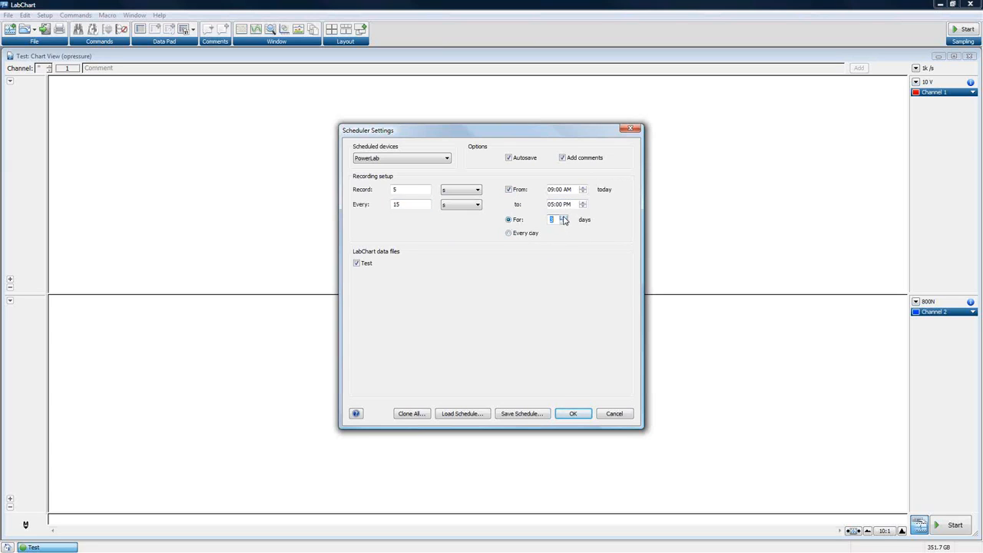
click(564, 218)
click(564, 218)
click(563, 220)
click(509, 233)
click(508, 221)
click(509, 233)
click(575, 416)
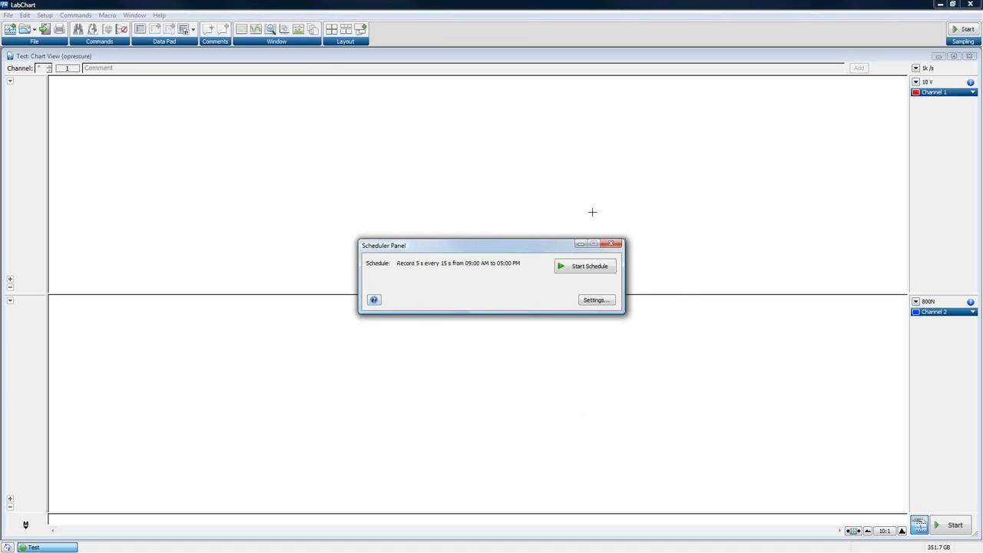
Step: Create a new document using the settings from Test while keeping the Test document open
click(11, 32)
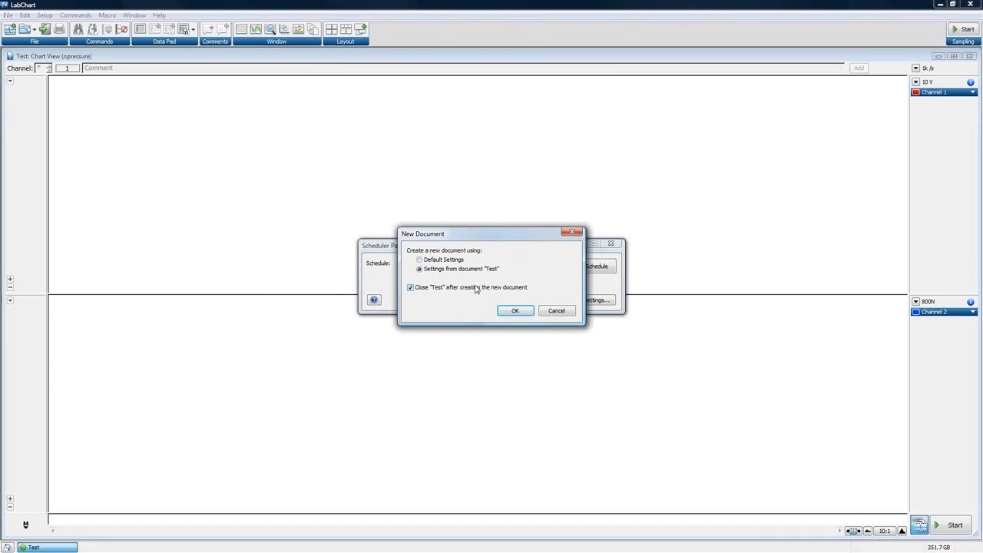
click(411, 288)
click(514, 311)
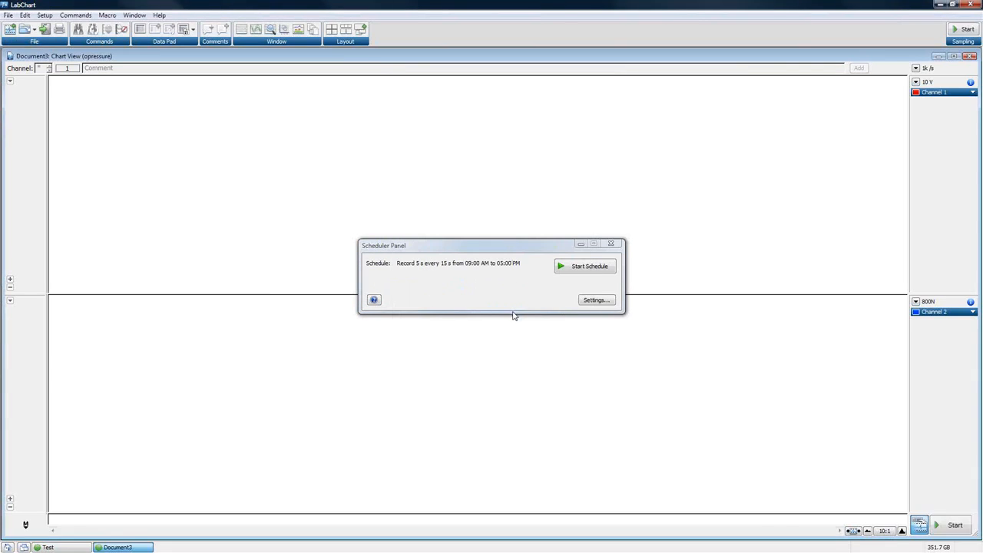
Step: Save the new document to the Desktop under the name Test2
click(7, 16)
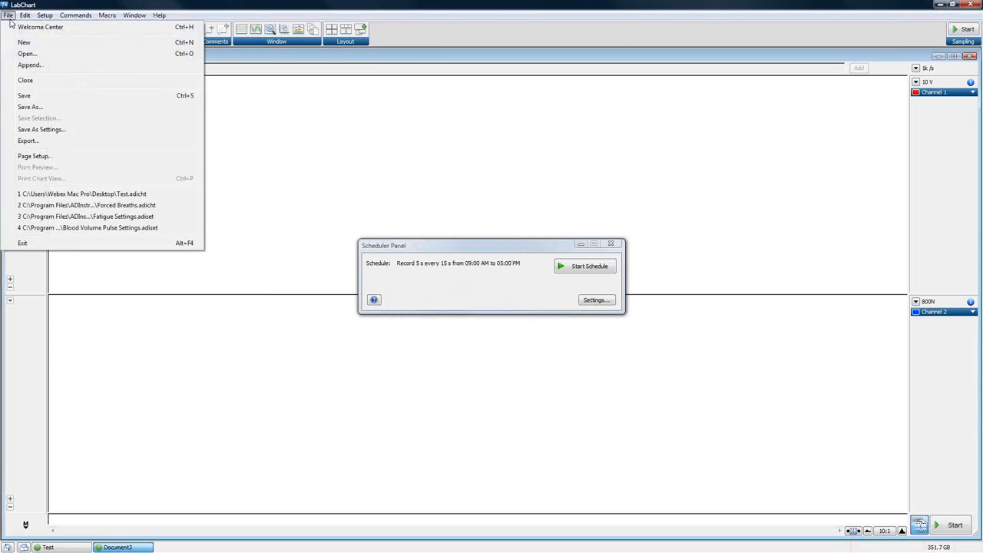
click(31, 106)
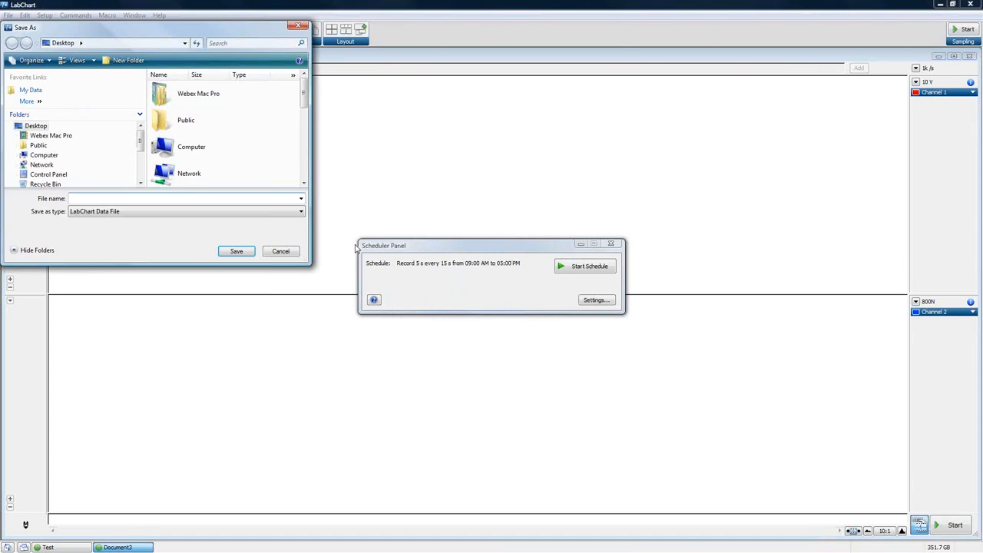
text(Test)
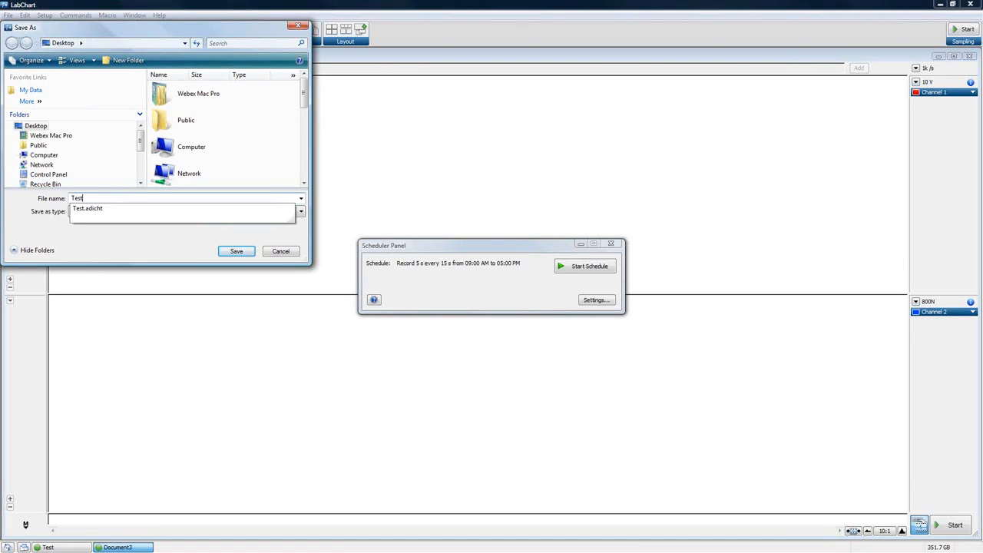
text(2)
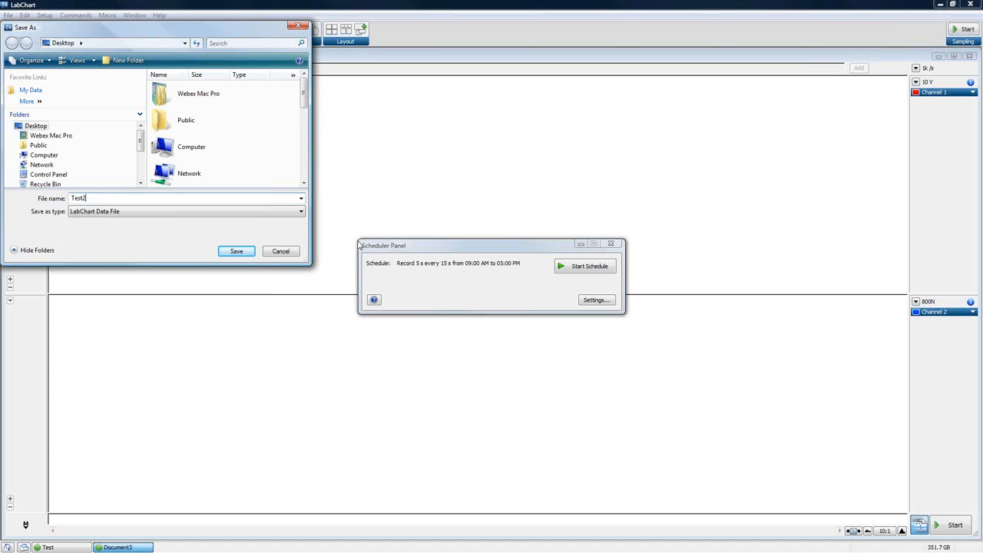
click(236, 251)
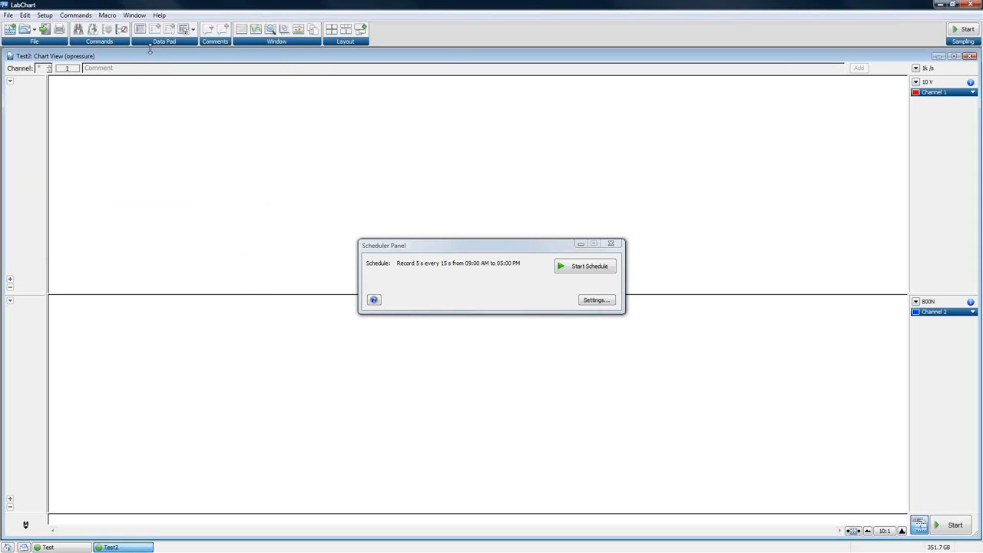
Step: Tile the two document windows so that Test sits above Test2
click(239, 29)
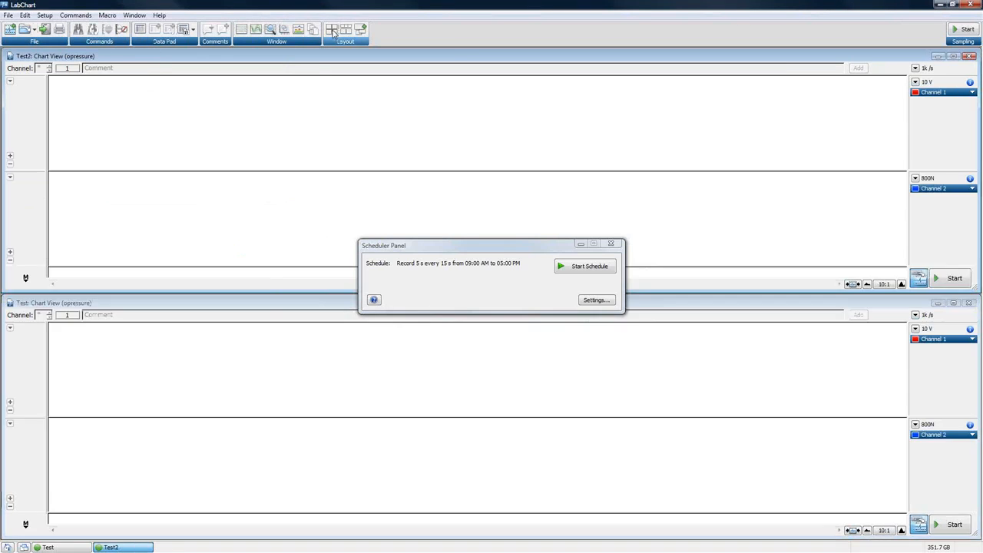
drag(279, 304, 104, 292)
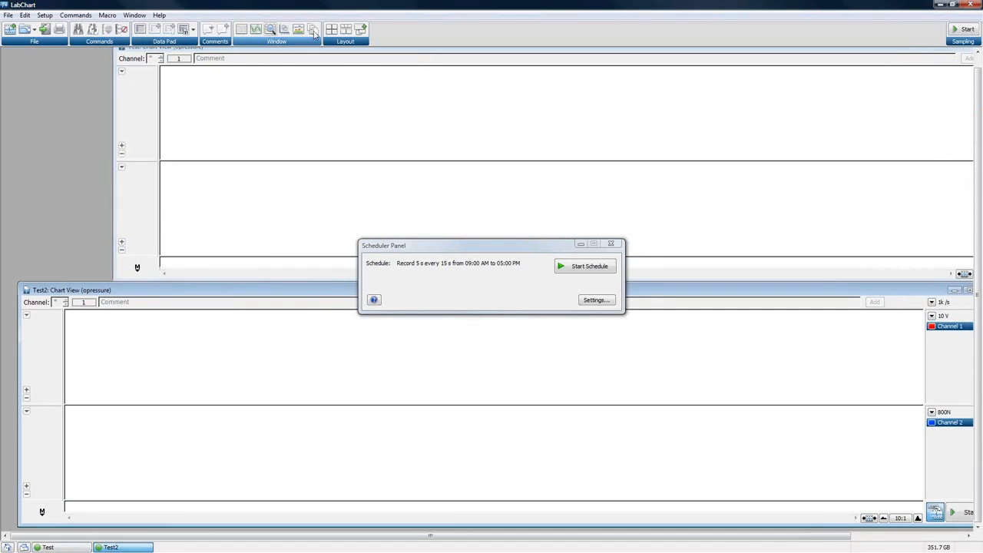
click(331, 29)
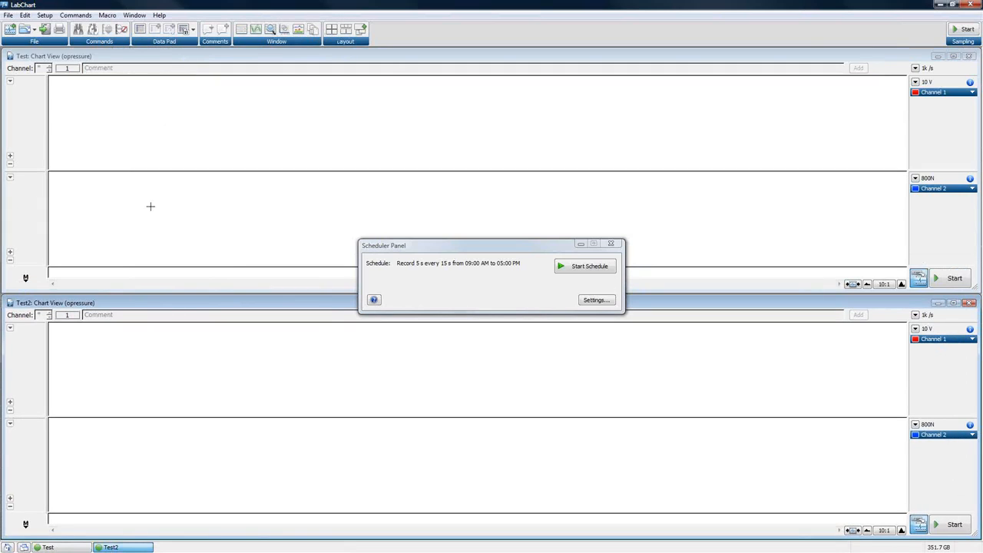
Step: Reopen the Scheduler settings, include the Test2 data file in the schedule, and turn off the From/to time limit
click(596, 300)
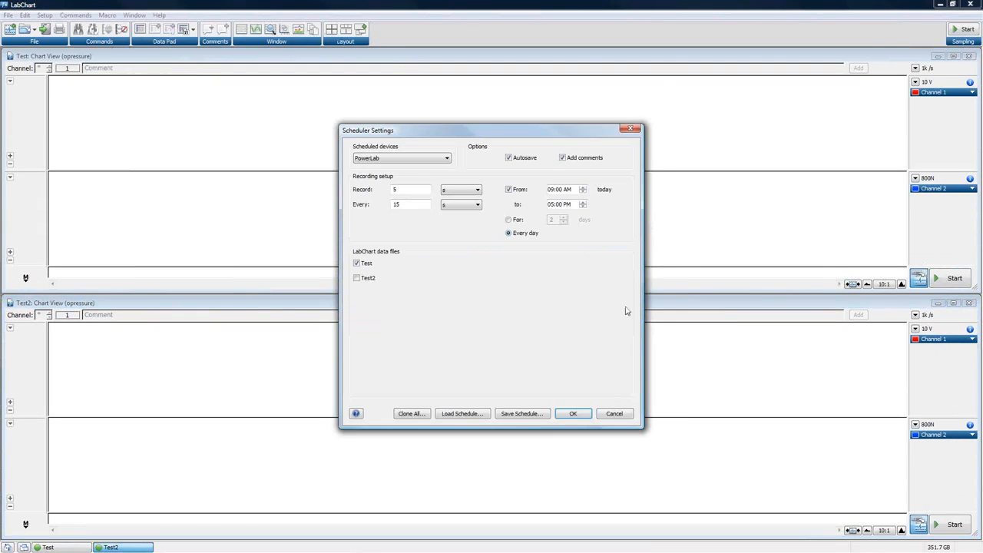
drag(564, 135, 622, 301)
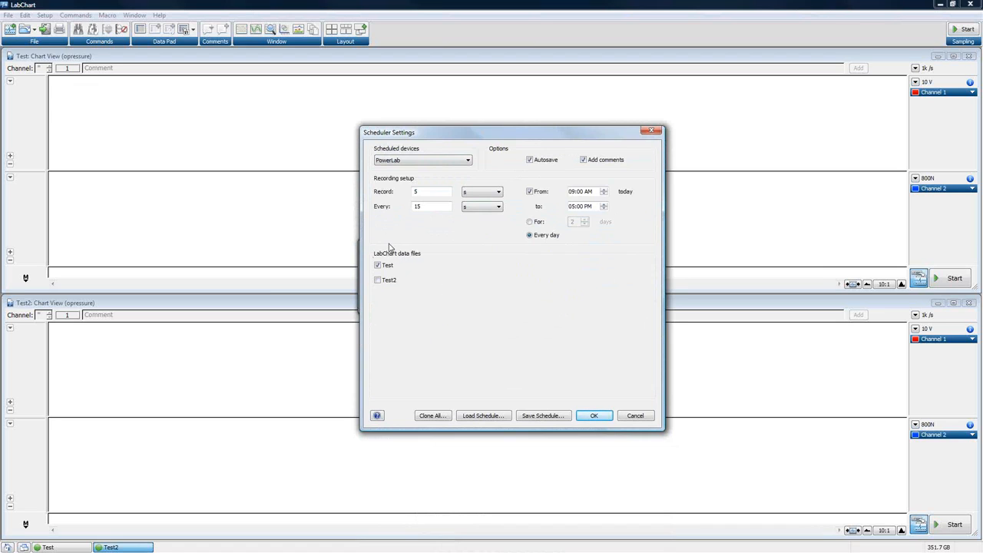
click(377, 281)
click(418, 193)
click(557, 192)
click(530, 193)
Step: Save the current schedule to the Desktop as a LabChart Scheduler file named Test1sched
click(543, 417)
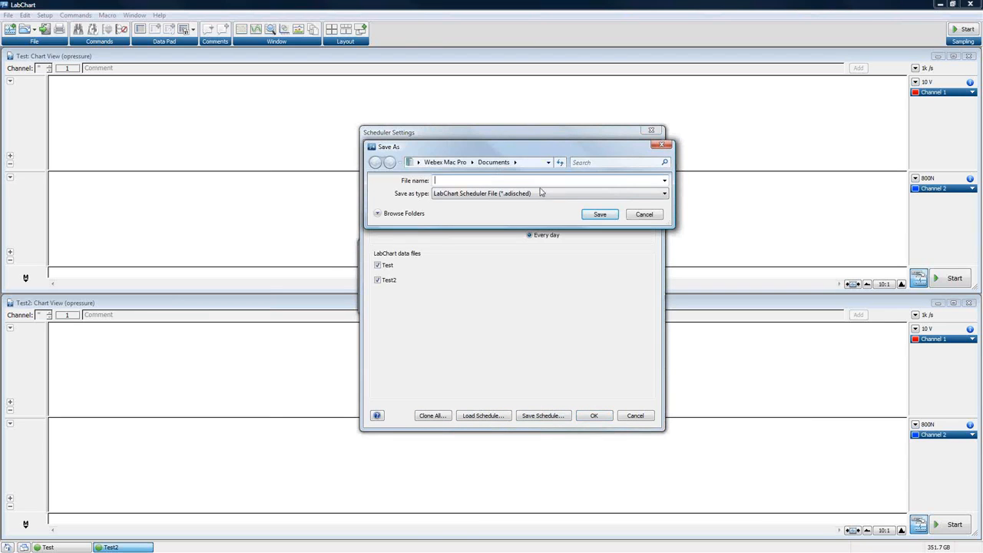
click(546, 164)
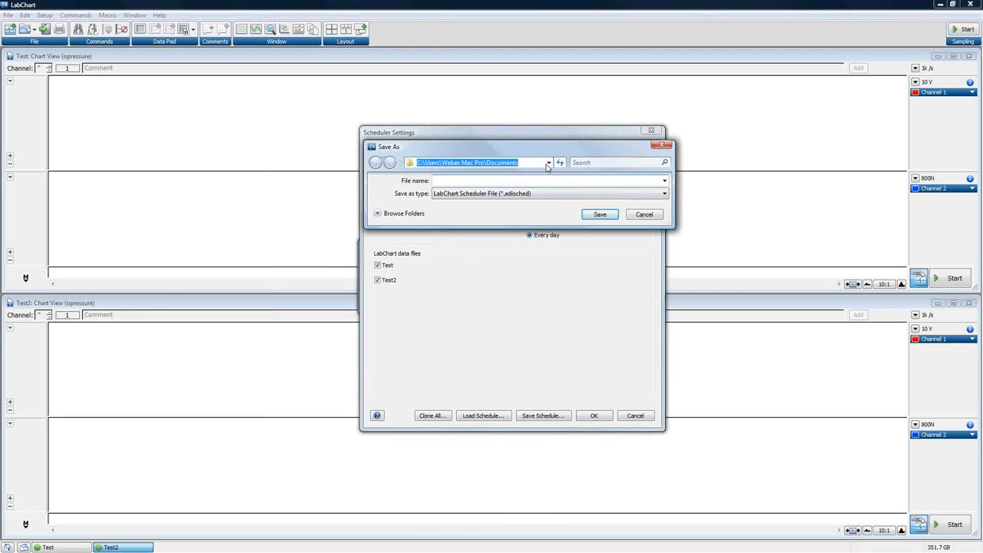
click(548, 163)
scroll(545, 203, up, 4)
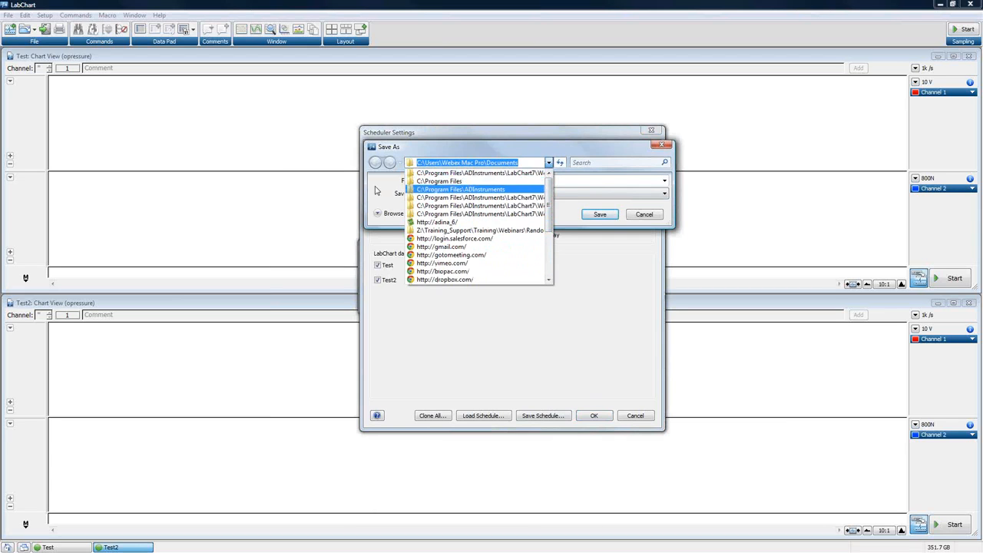
click(377, 191)
click(388, 214)
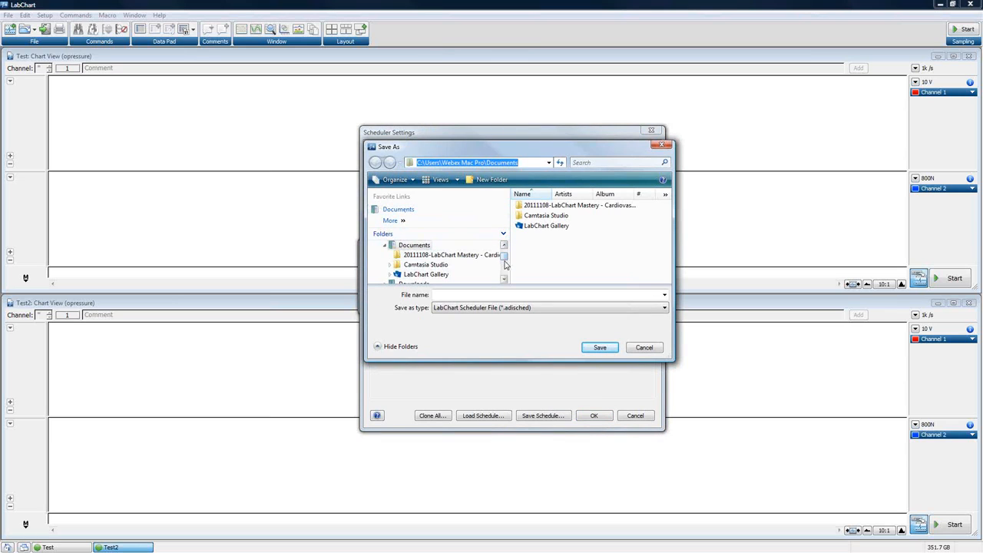
scroll(505, 261, up, 2)
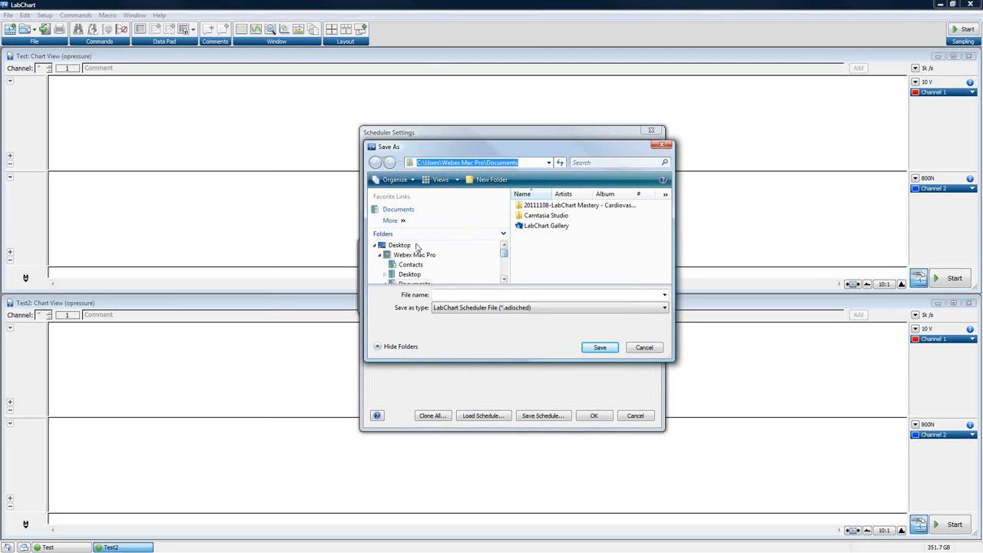
click(409, 245)
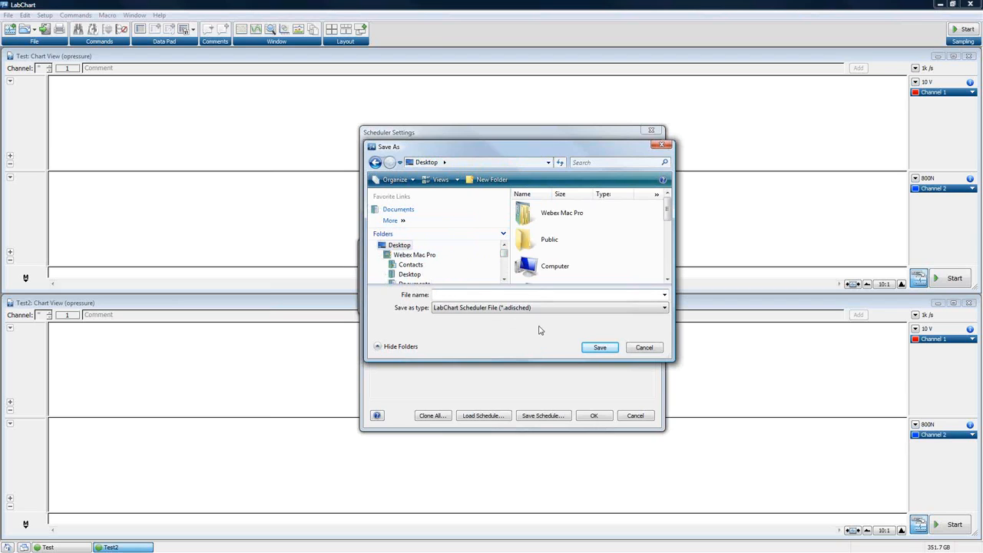
text(Test)
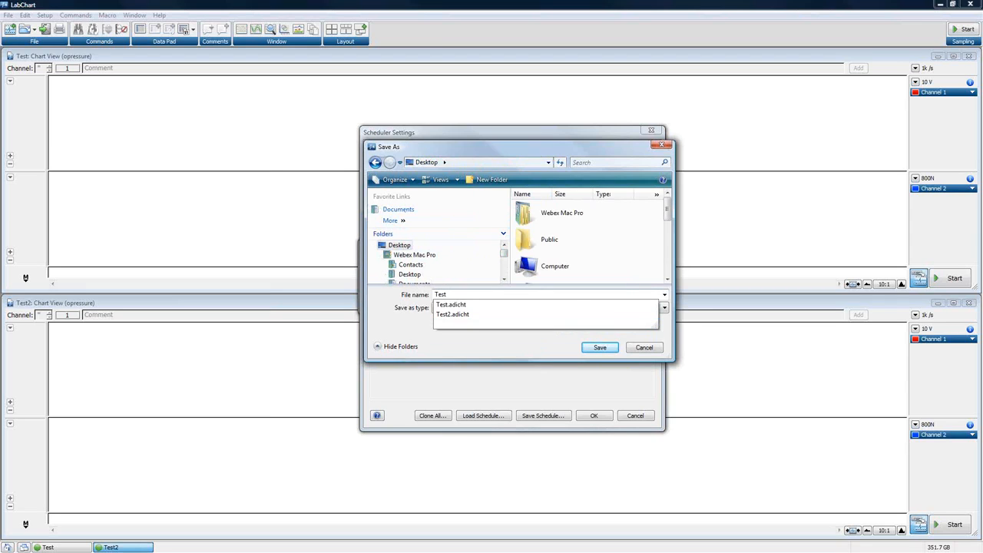
text(1sched)
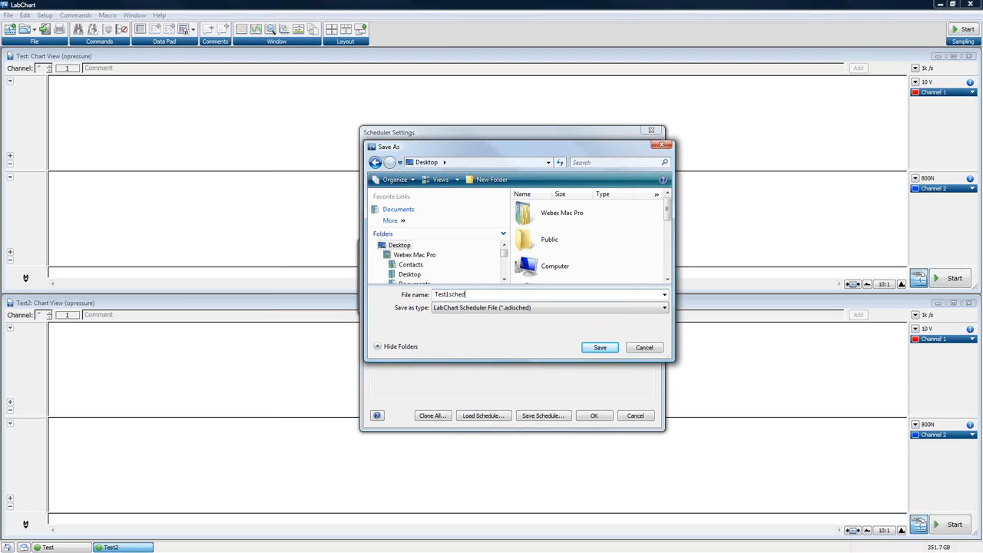
click(605, 349)
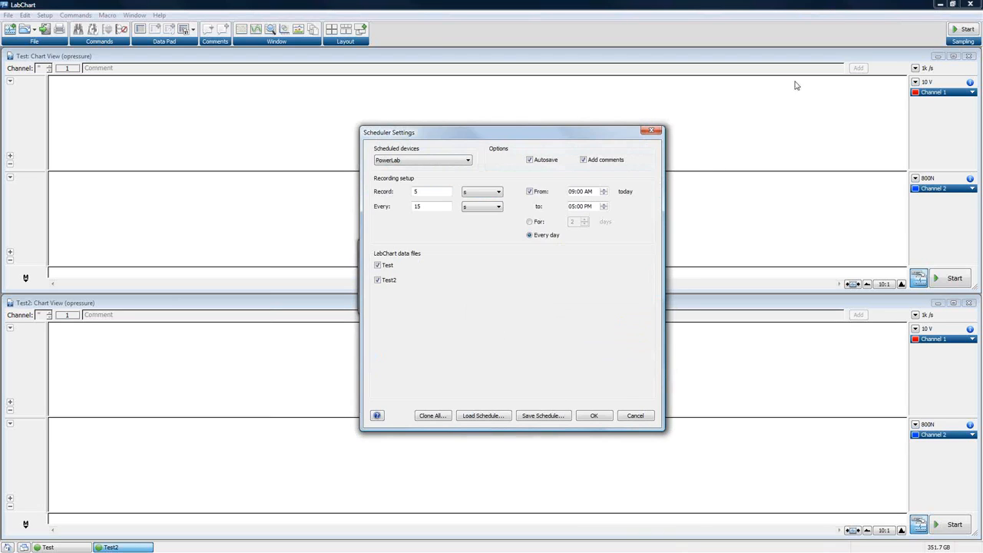
Step: Accept the Scheduler settings and move the Test1sched file to an empty area of the desktop, away from the other icons
click(606, 416)
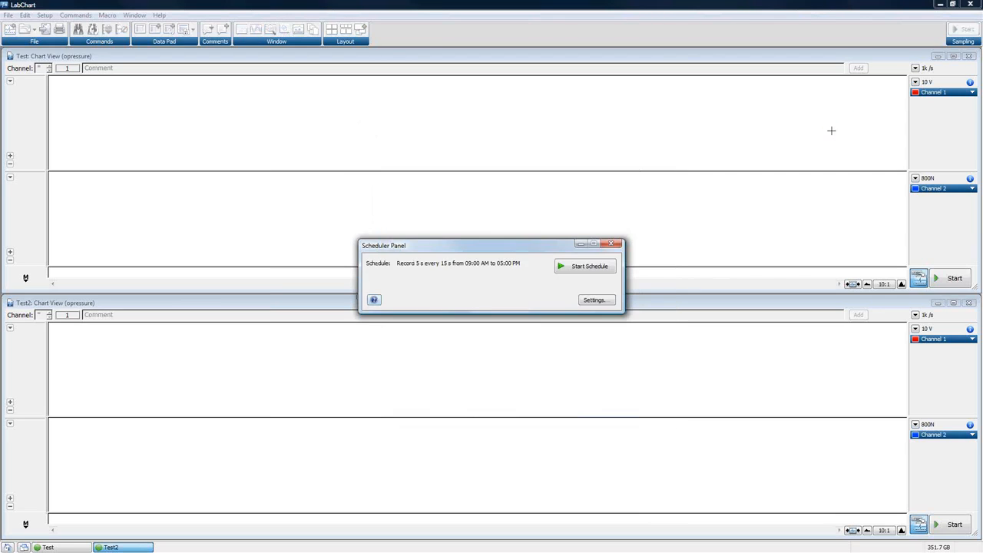
click(940, 6)
drag(23, 119, 476, 61)
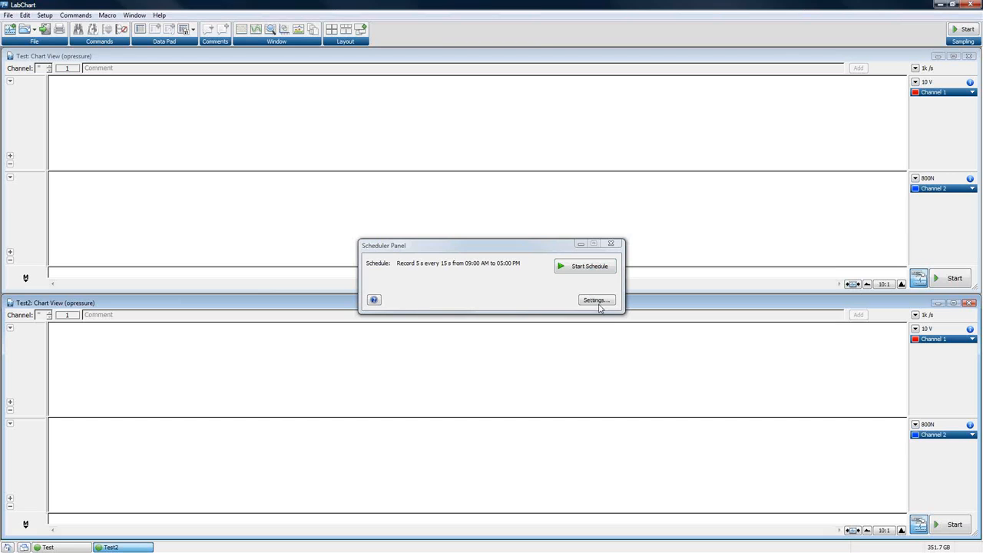
Step: Locate the saved Test1sched schedule on the Desktop from the Scheduler settings without loading it
click(598, 300)
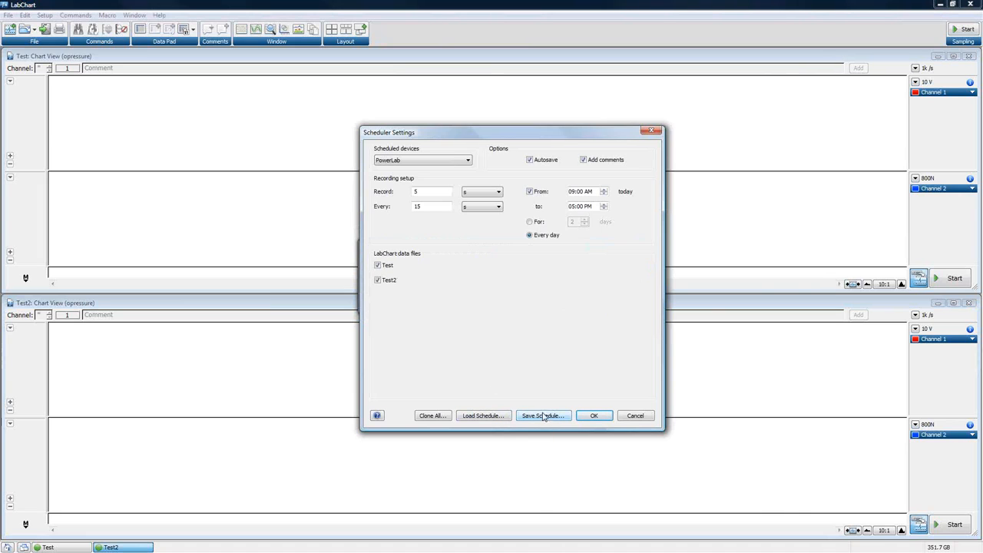
click(482, 415)
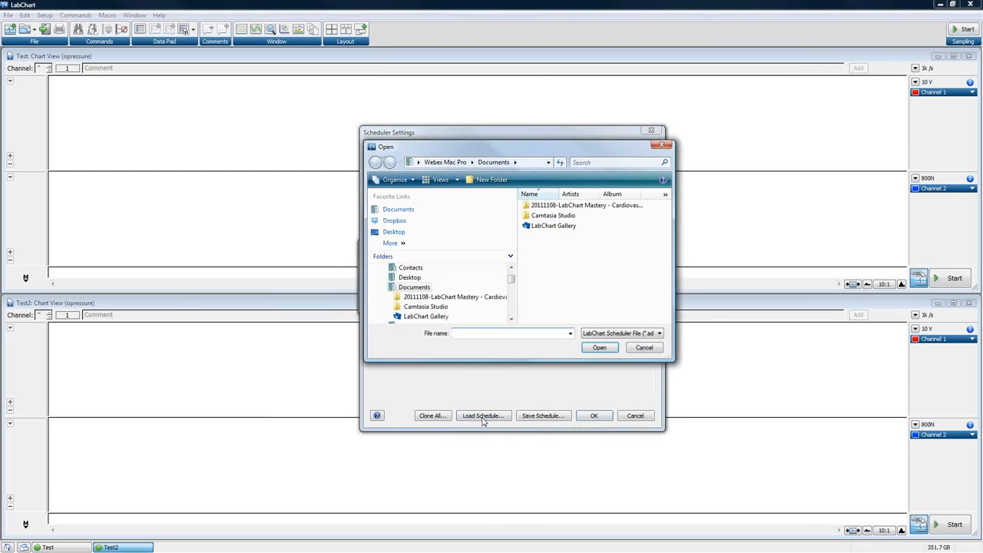
click(510, 268)
click(399, 267)
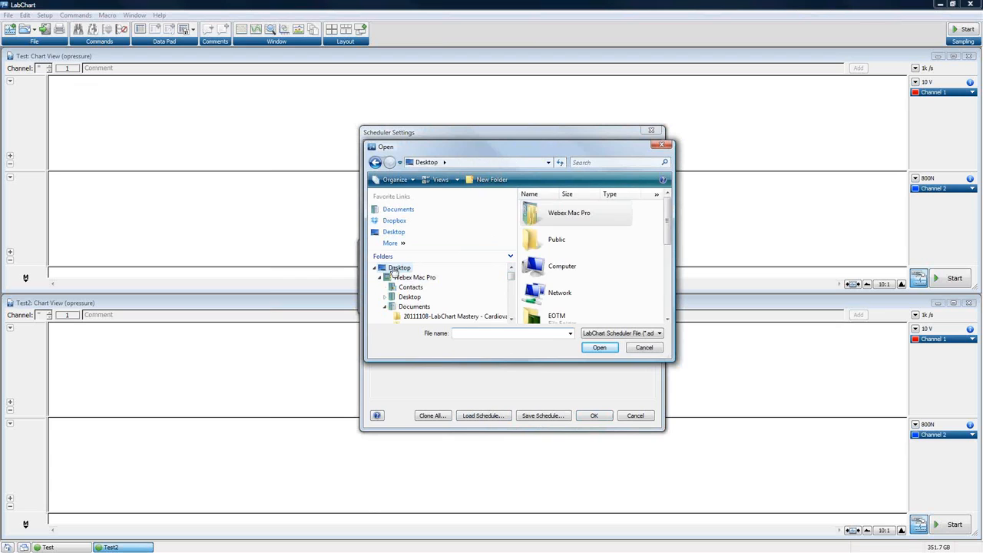
drag(667, 219, 668, 315)
click(566, 310)
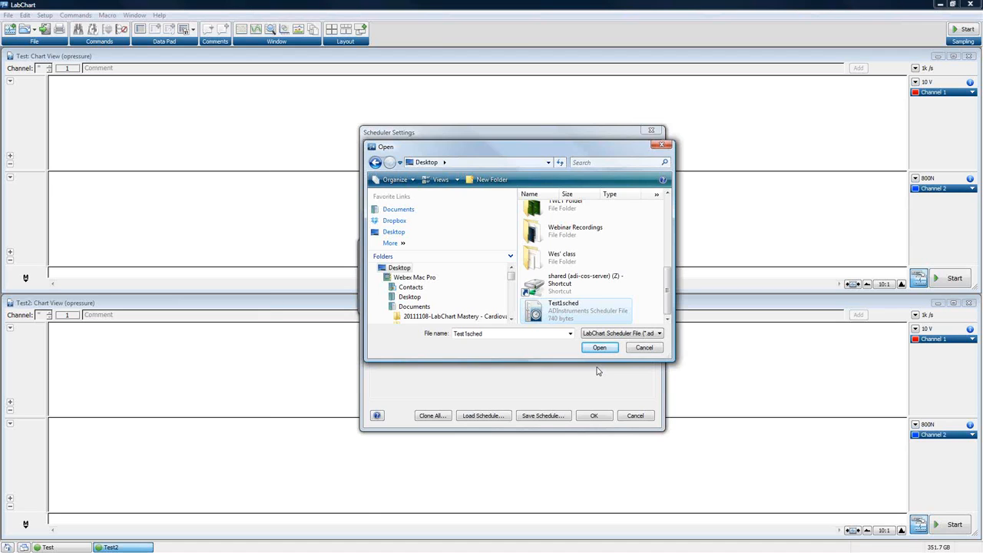
click(643, 347)
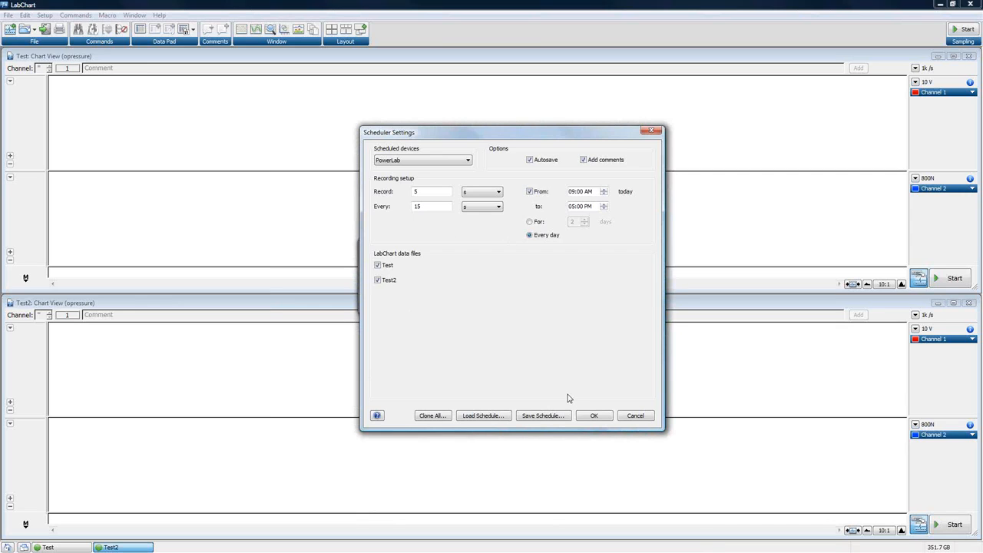
Step: Accept the Scheduler settings and run the schedule immediately for several recordings in both documents before stopping it
click(594, 416)
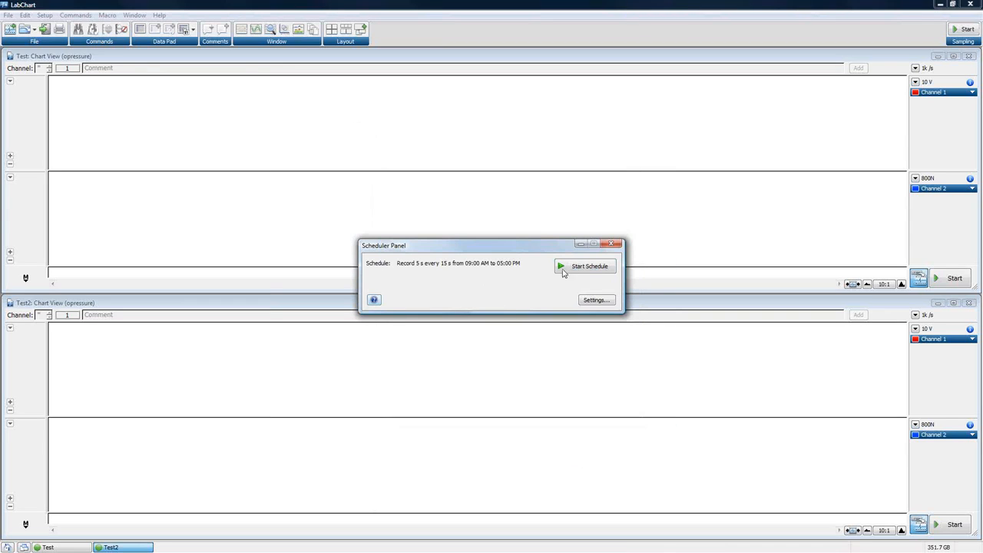
click(581, 275)
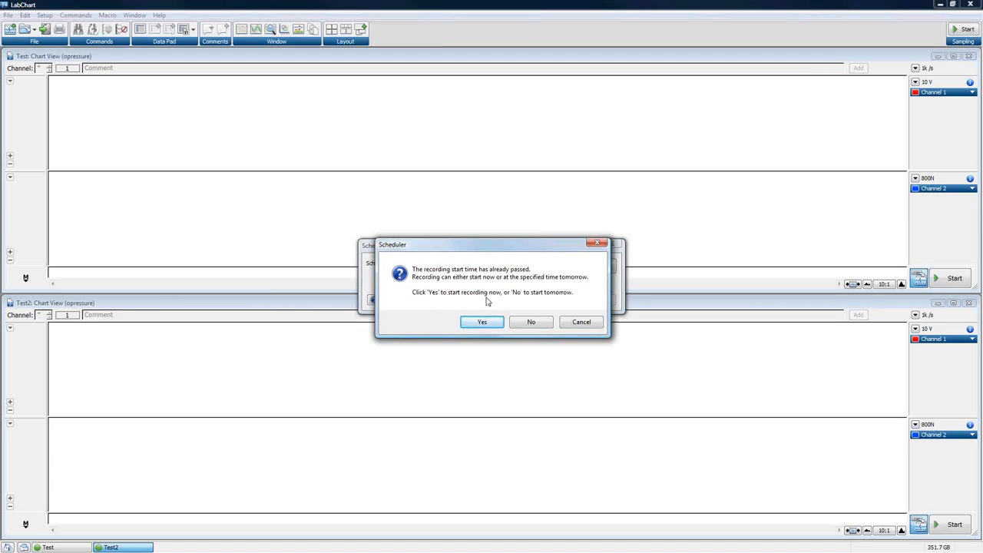
click(482, 323)
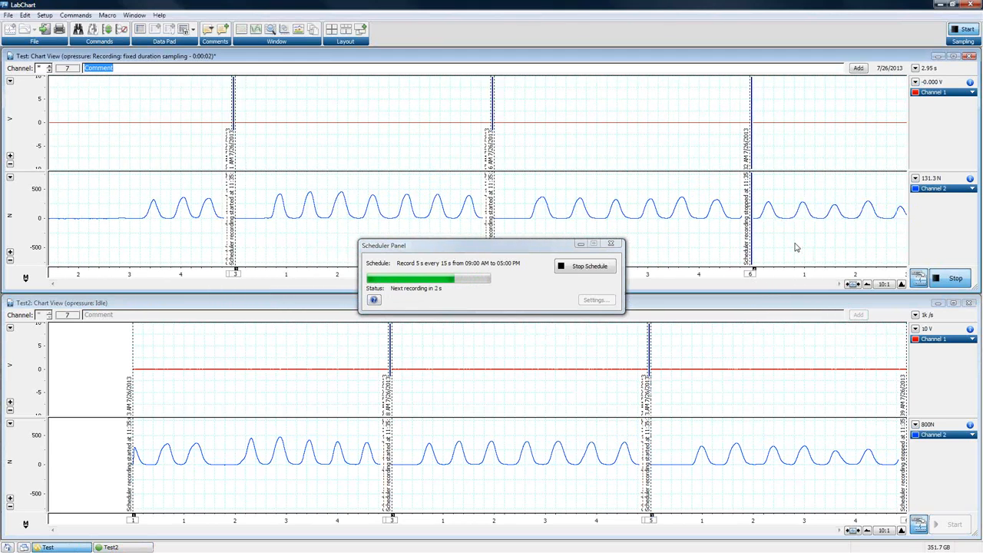
click(590, 267)
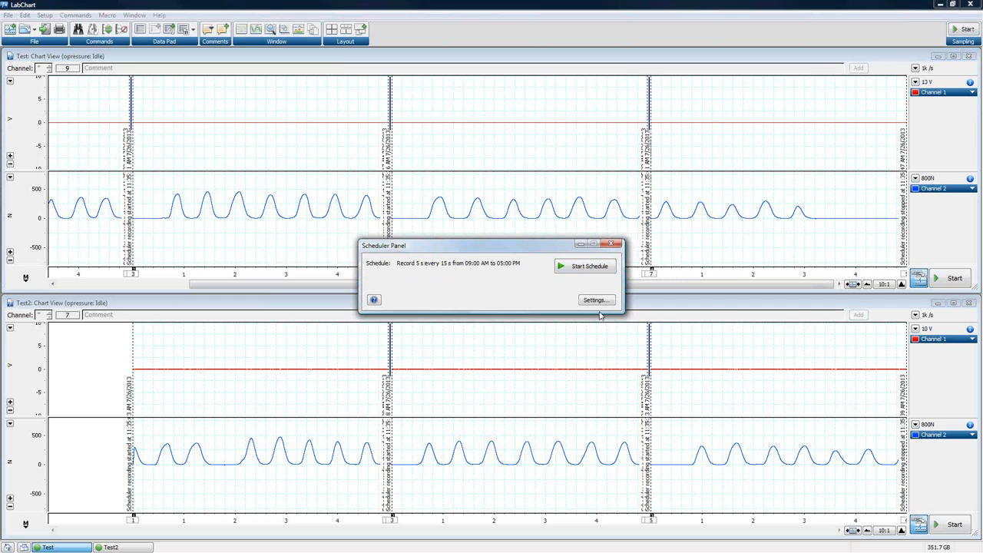
Step: Review the Scheduler settings without changing them, and close the Scheduler panel to return to the desktop
click(596, 300)
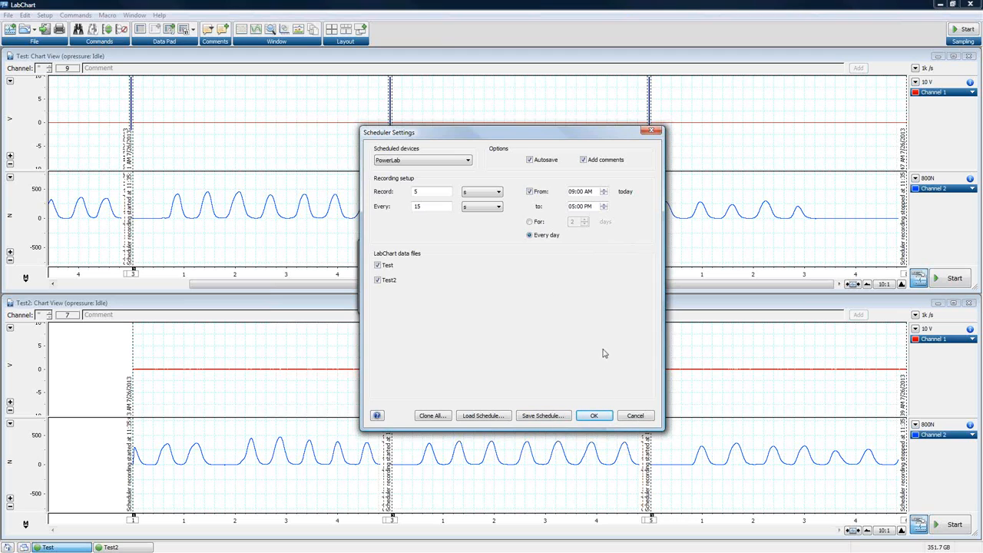
click(638, 417)
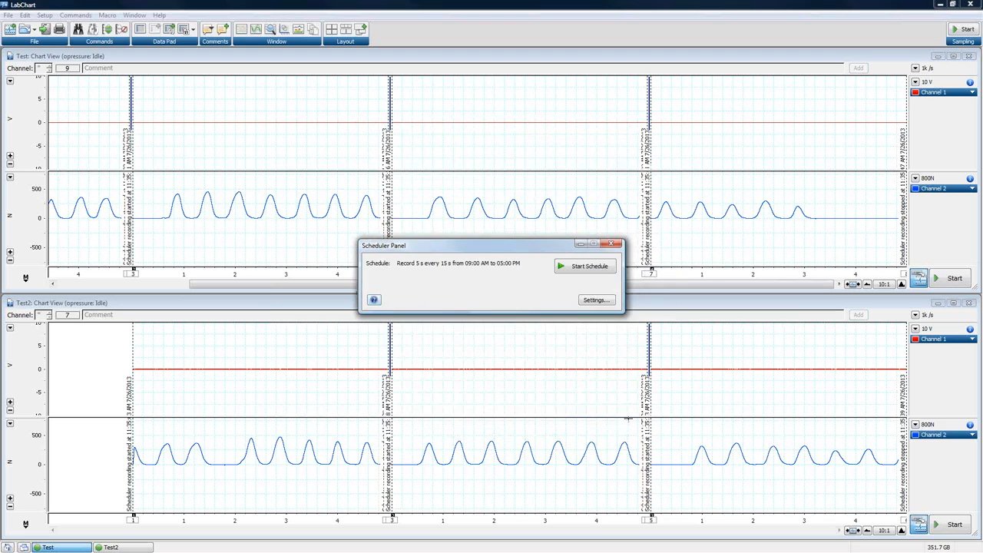
click(612, 244)
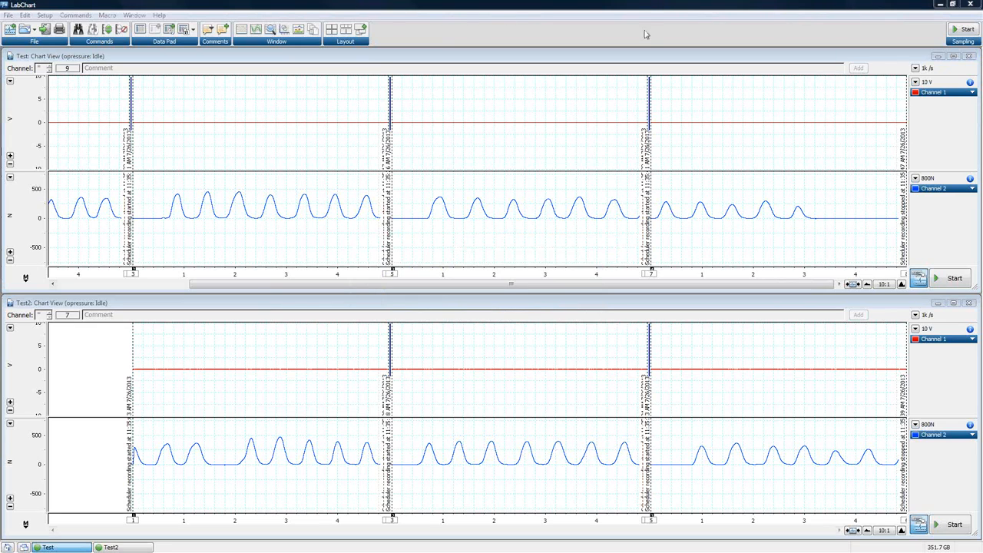
click(940, 5)
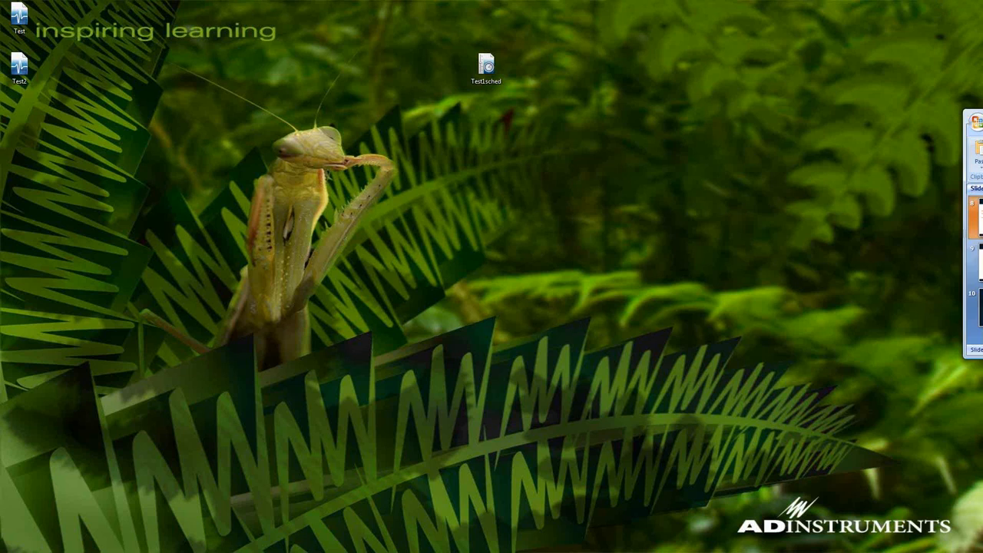